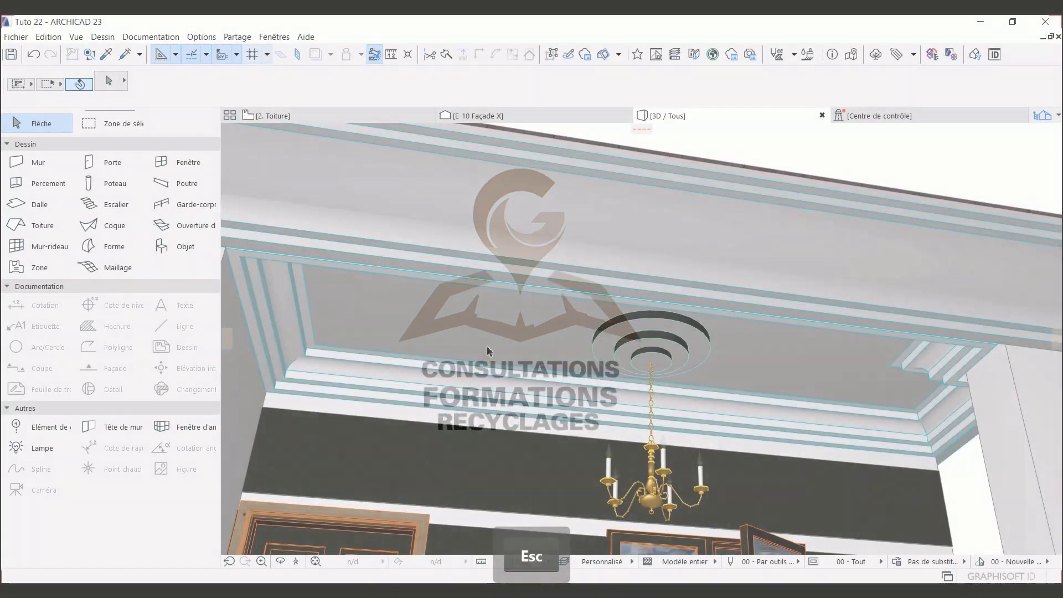
Step: Delete the grouped ceiling assembly with its slab, mouldings, circular recesses and chandelier from the 3D model
{"action": "left_click", "coordinate": [489, 351]}
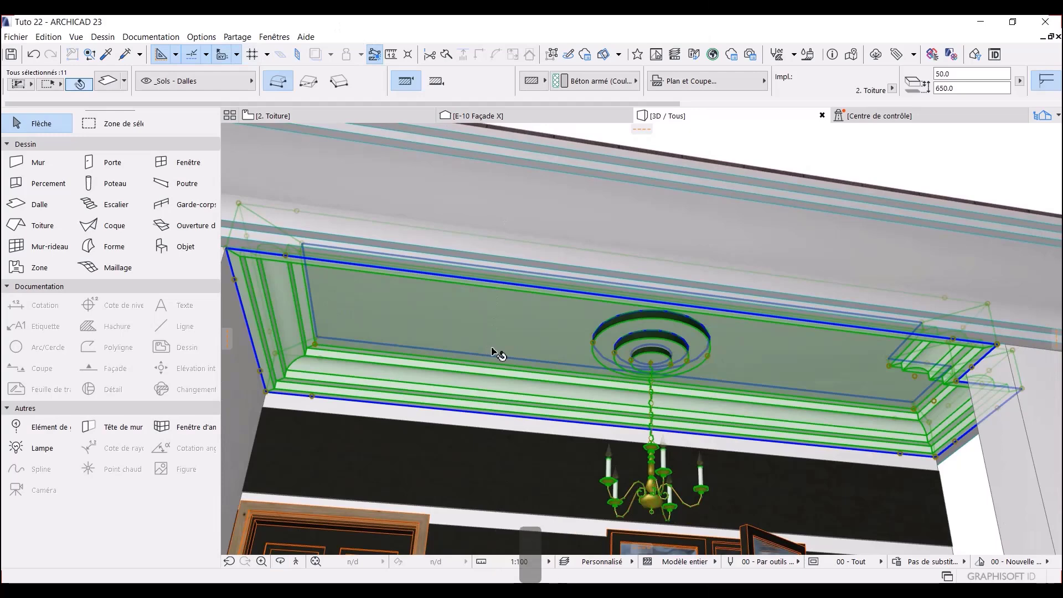
{"action": "key", "text": "Delete"}
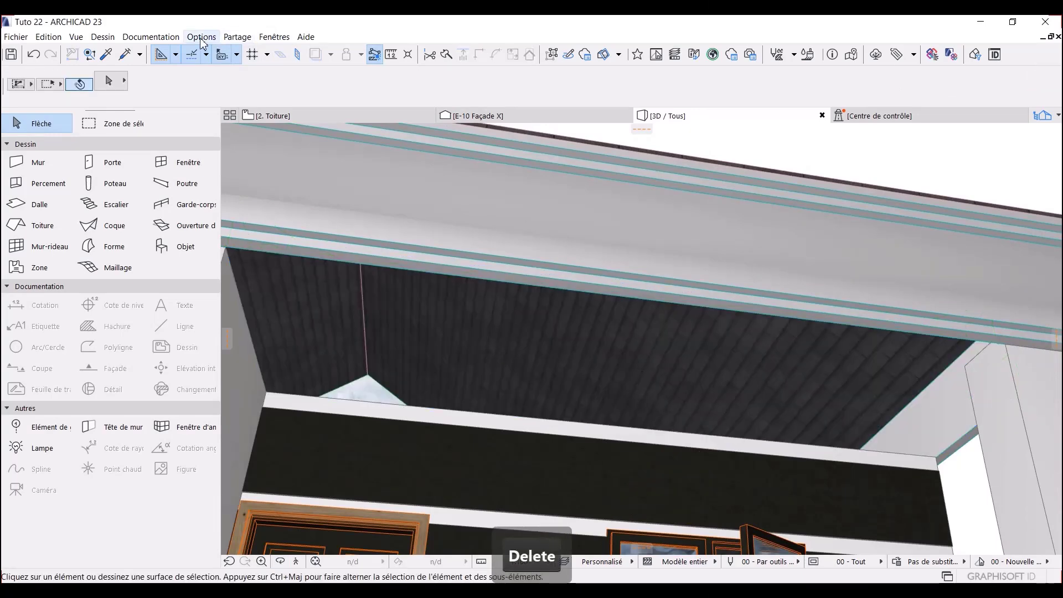
Step: Set the project's working length unit to millimetres
{"action": "left_click", "coordinate": [201, 37]}
{"action": "mouse_move", "coordinate": [321, 162]}
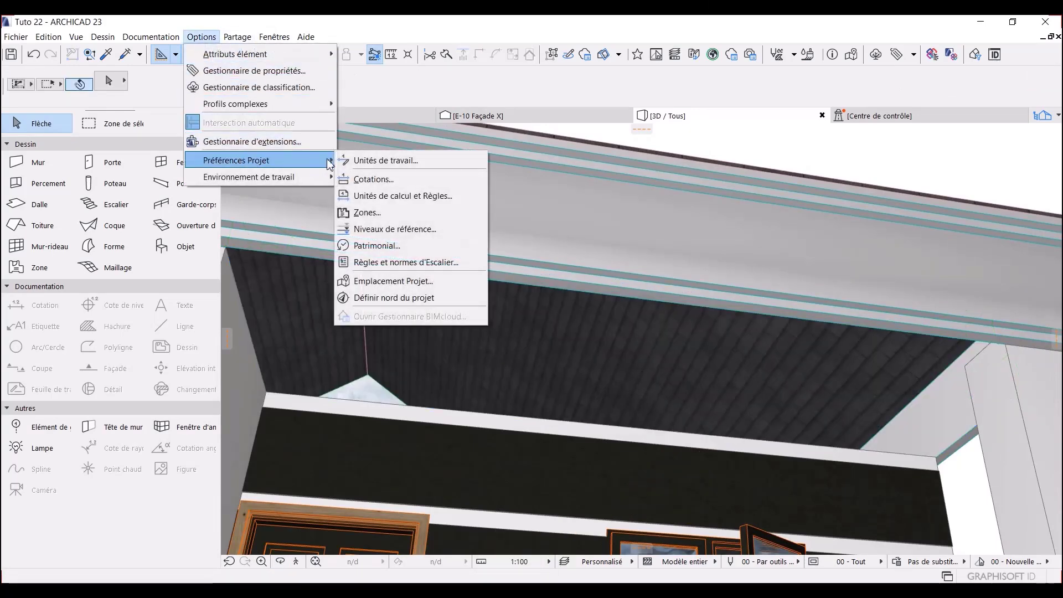
{"action": "left_click", "coordinate": [386, 160]}
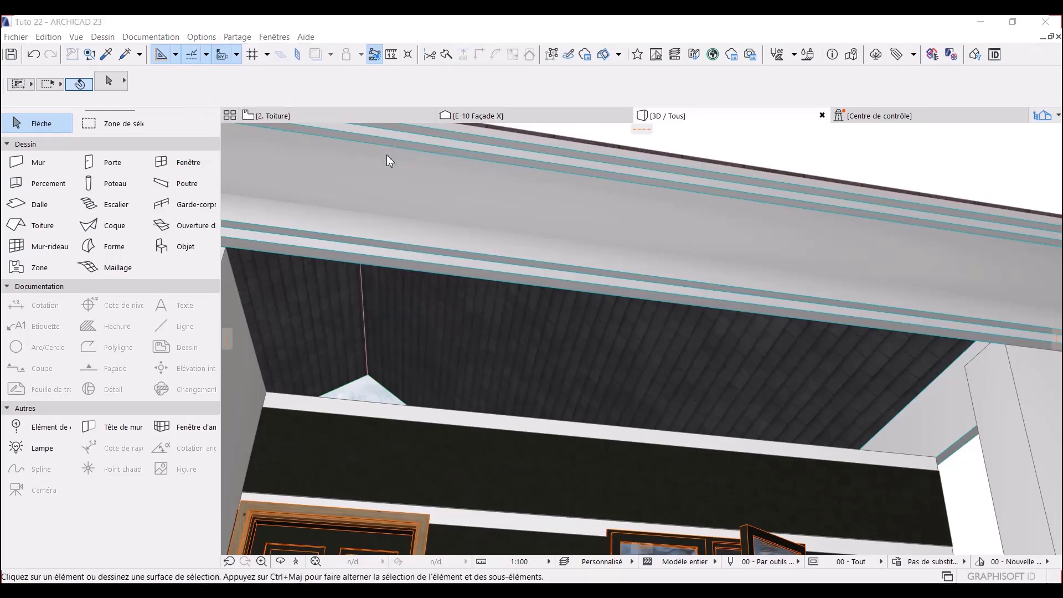
{"action": "left_click", "coordinate": [557, 120]}
{"action": "left_click", "coordinate": [560, 122]}
{"action": "left_click", "coordinate": [560, 122]}
{"action": "left_click", "coordinate": [556, 118]}
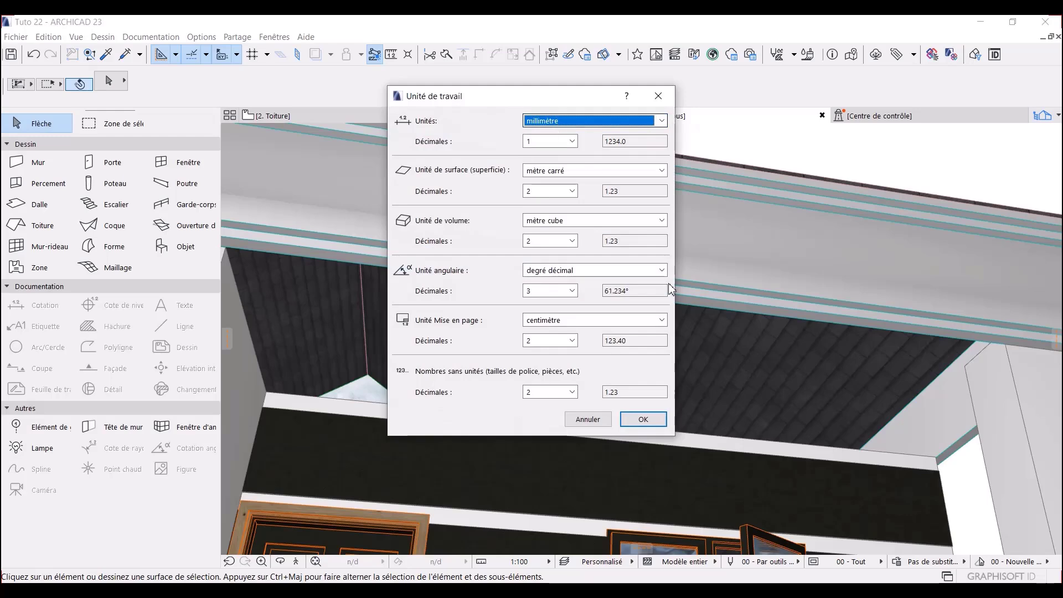
{"action": "left_click", "coordinate": [643, 419]}
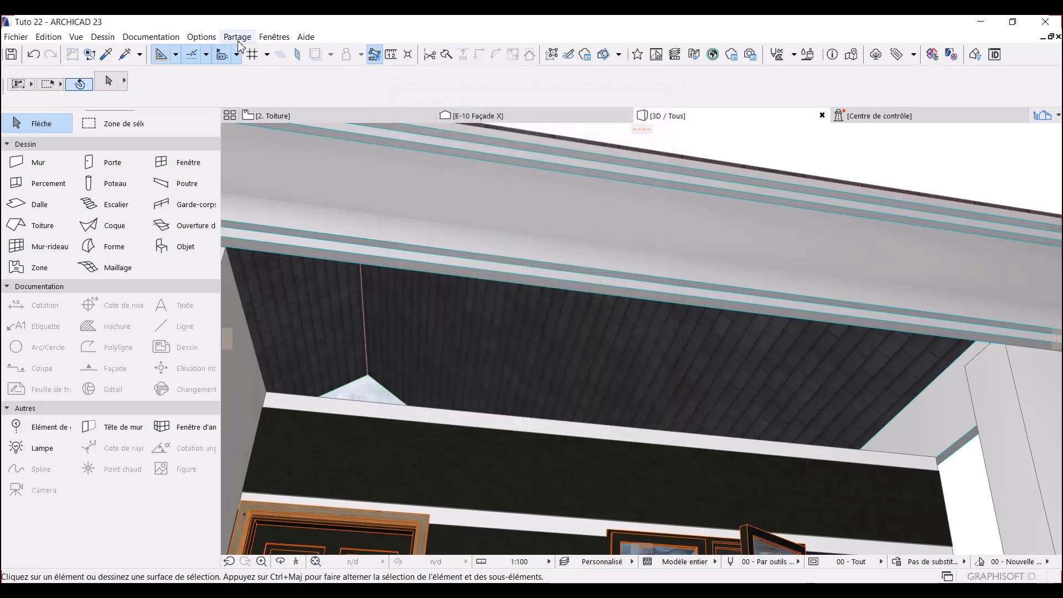
Step: Create a new complex profile named "staff ve"
{"action": "left_click", "coordinate": [203, 38]}
{"action": "mouse_move", "coordinate": [218, 108]}
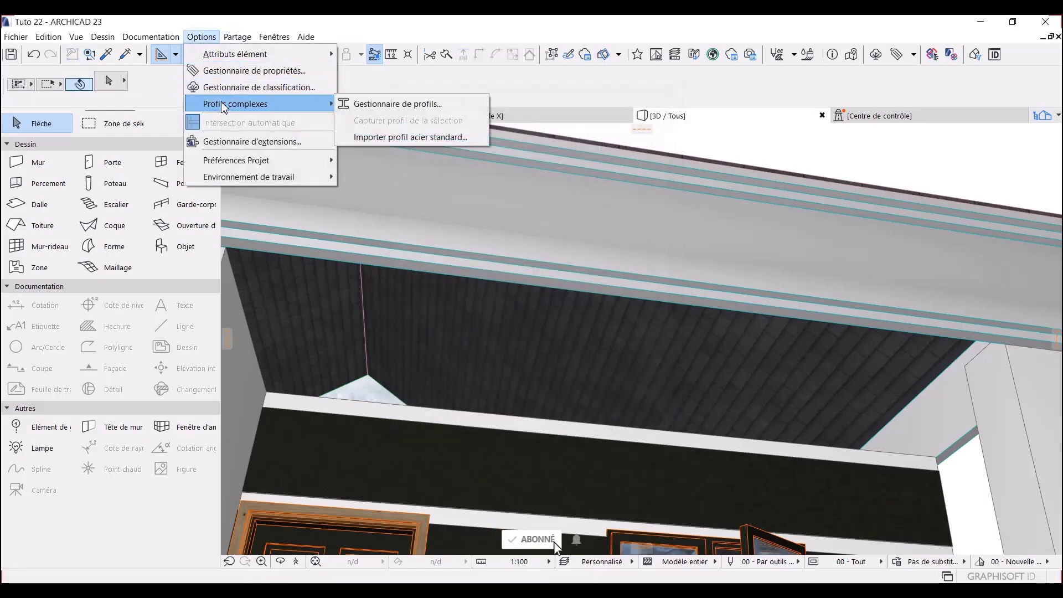
{"action": "left_click", "coordinate": [379, 105]}
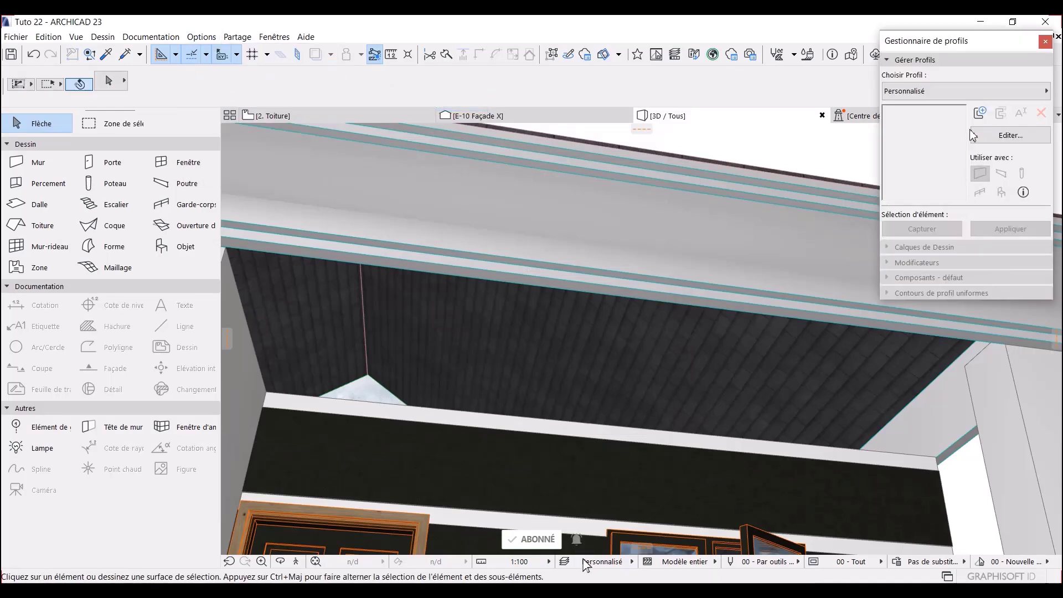
{"action": "left_click", "coordinate": [981, 114]}
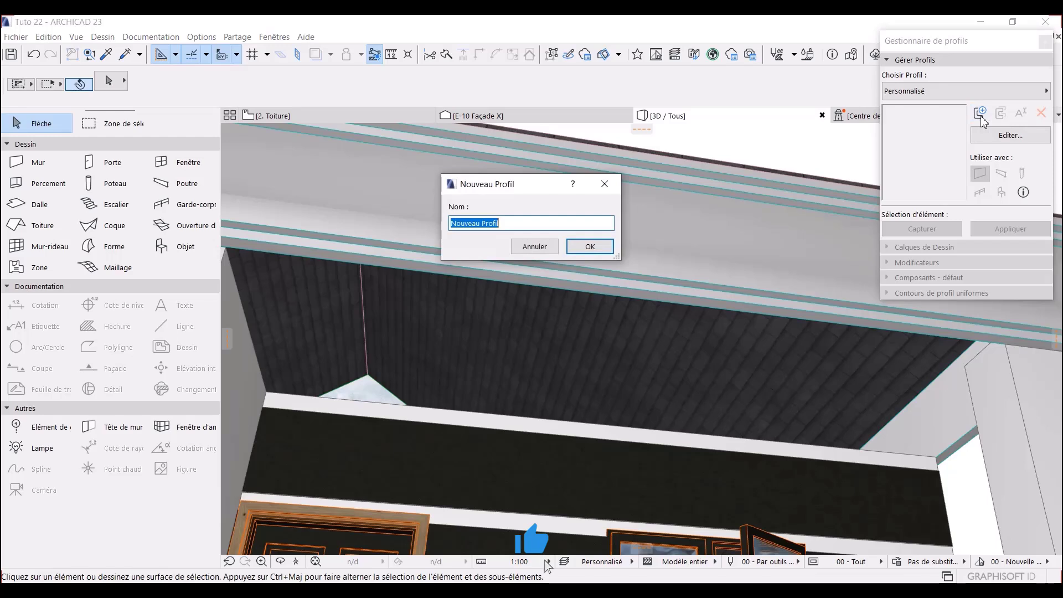
{"action": "type", "text": "staff "}
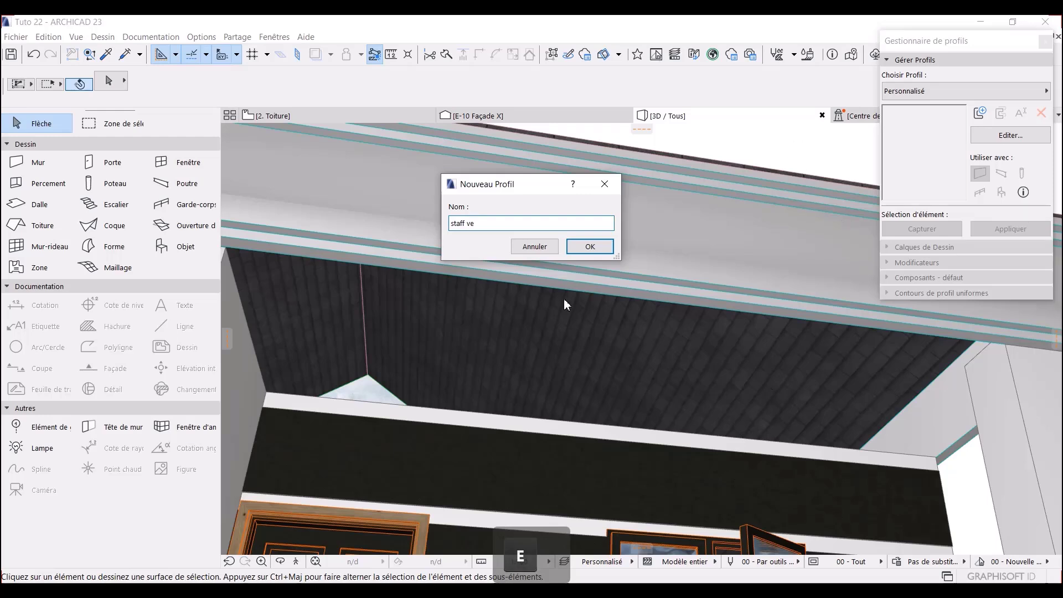
{"action": "type", "text": "ve"}
{"action": "left_click", "coordinate": [591, 246]}
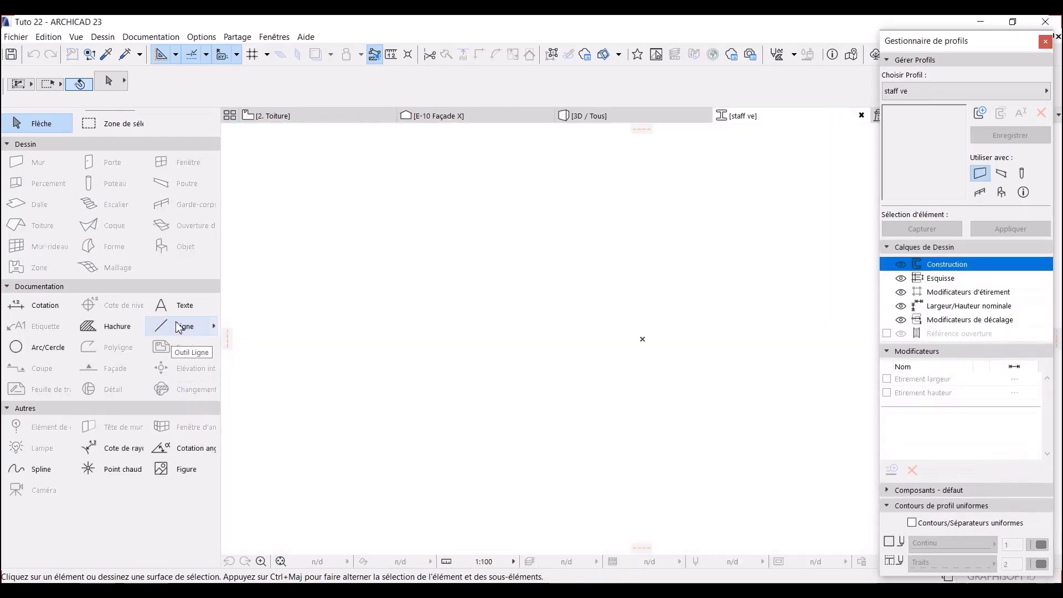
Step: Start a polyline in the profile with a 250 mm upward segment followed by a 250 mm horizontal segment to the right
{"action": "left_click", "coordinate": [186, 328]}
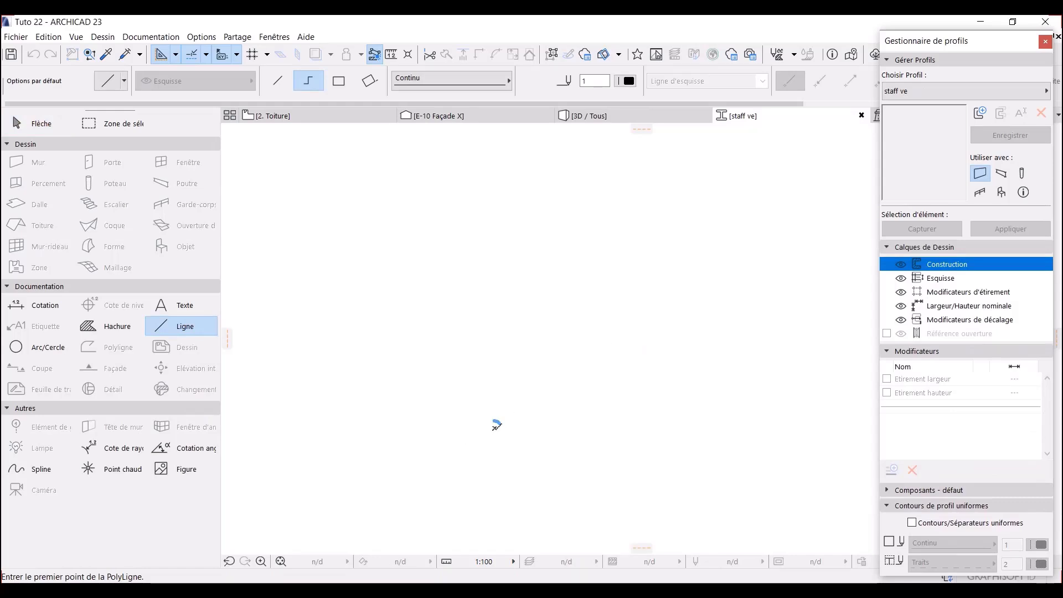
{"action": "left_click", "coordinate": [495, 428]}
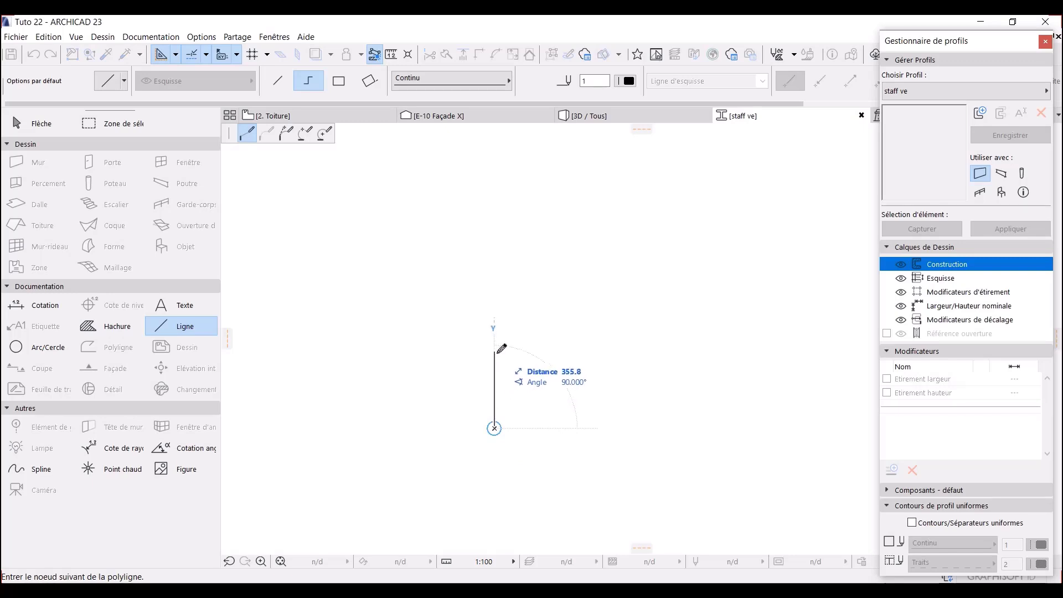
{"action": "key", "text": "Return"}
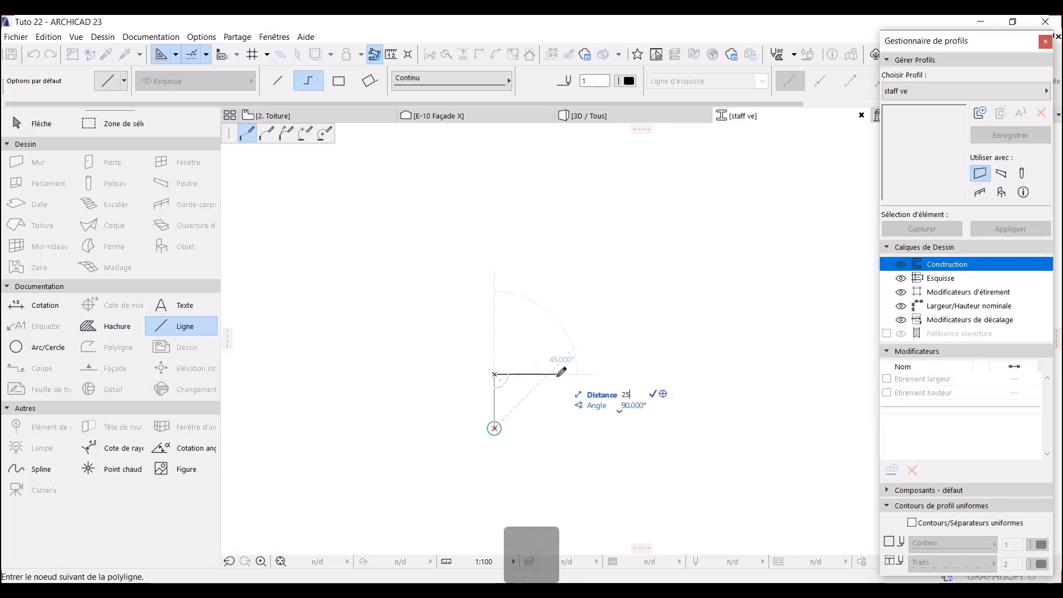
{"action": "key", "text": "Return"}
{"action": "scroll", "coordinate": [545, 377], "scroll_direction": "up", "scroll_amount": 2}
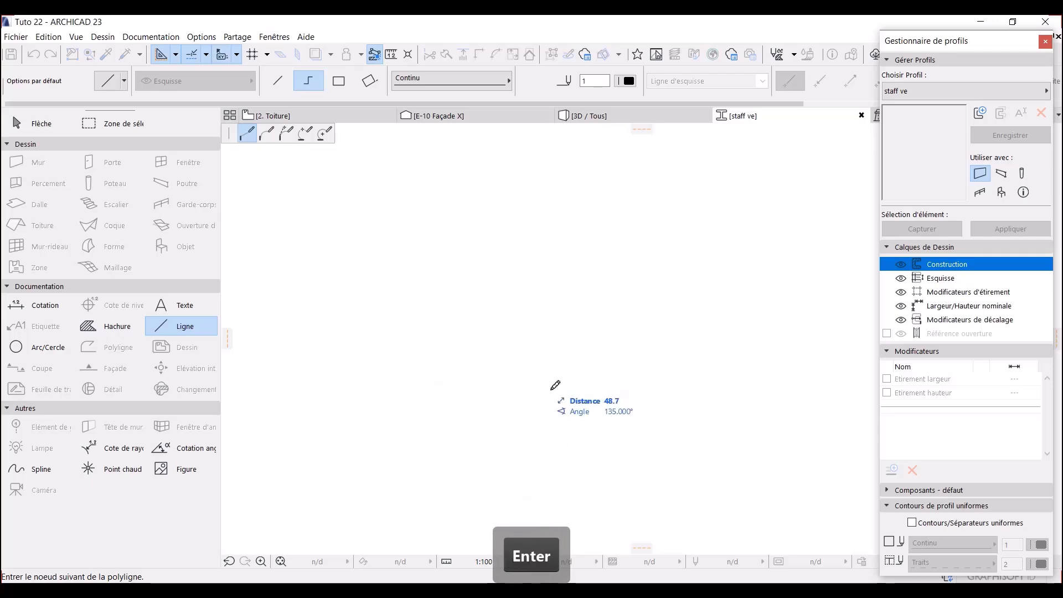
Step: Continue the polyline with 50 mm segments down, left and down, and end it there
{"action": "left_click", "coordinate": [556, 394]}
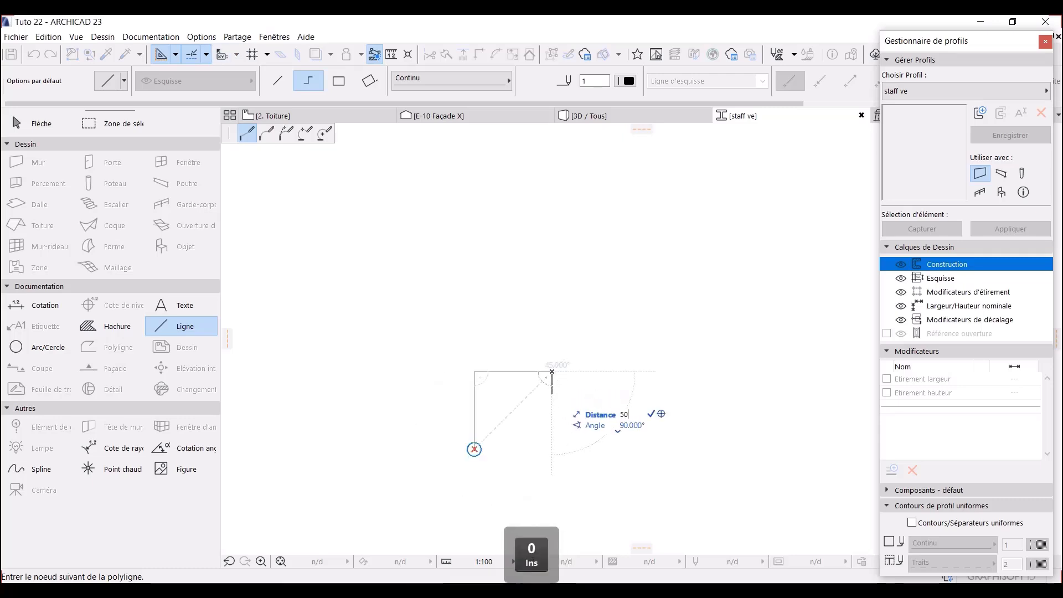
{"action": "key", "text": "Return"}
{"action": "middle_click_drag", "start_coordinate": [574, 393], "coordinate": [585, 356]}
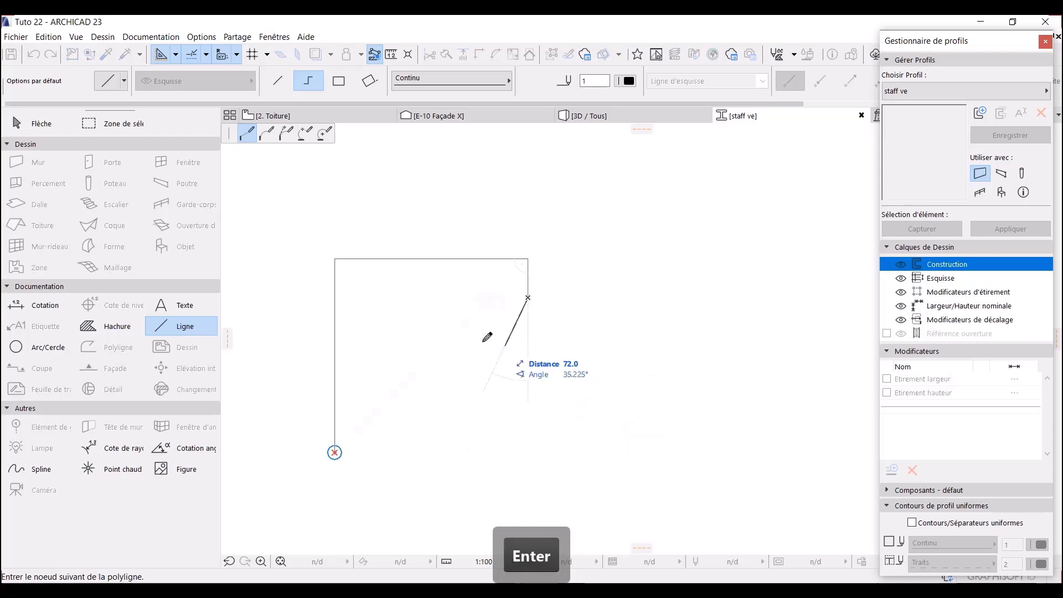
{"action": "left_click", "coordinate": [474, 296]}
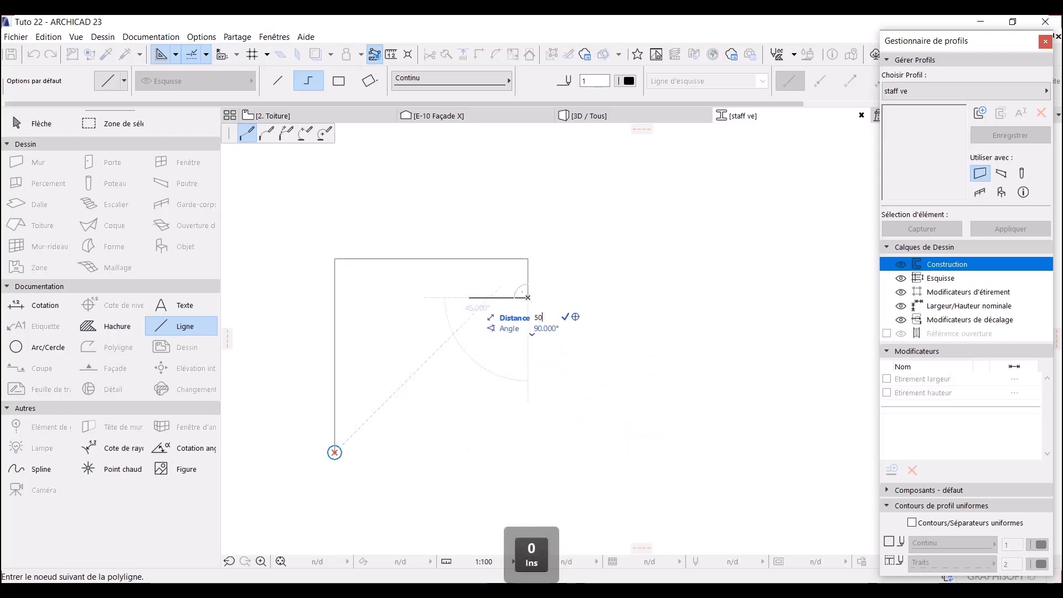
{"action": "key", "text": "Return"}
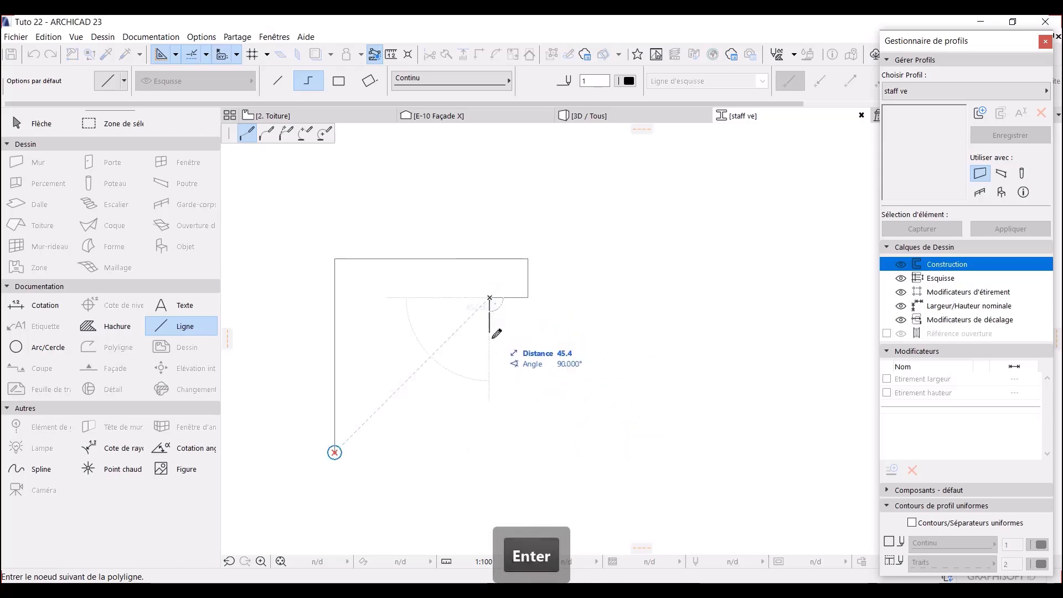
{"action": "key", "text": "Return"}
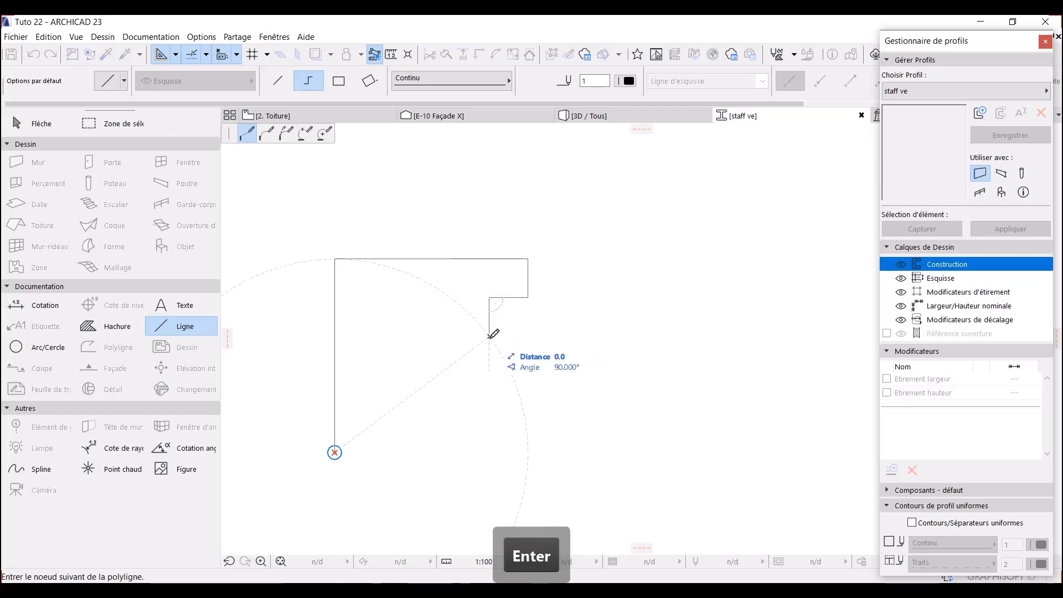
{"action": "key", "text": "Return"}
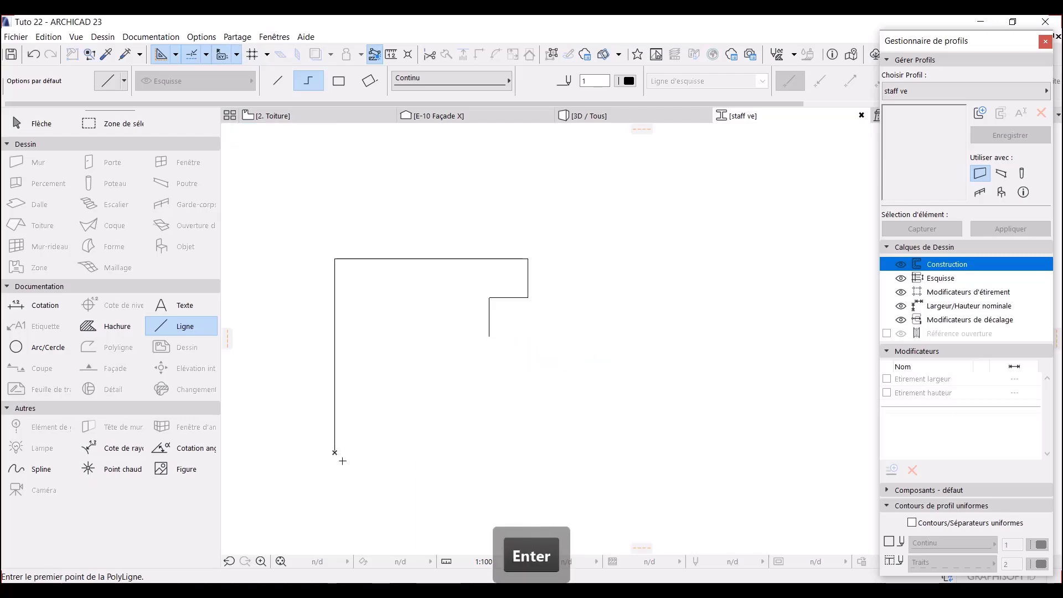
Step: Draw a second polyline from the outline's lower start point, stepping 50 mm right, up, right and up, and close it diagonally to the first polyline's end
{"action": "left_click", "coordinate": [335, 452]}
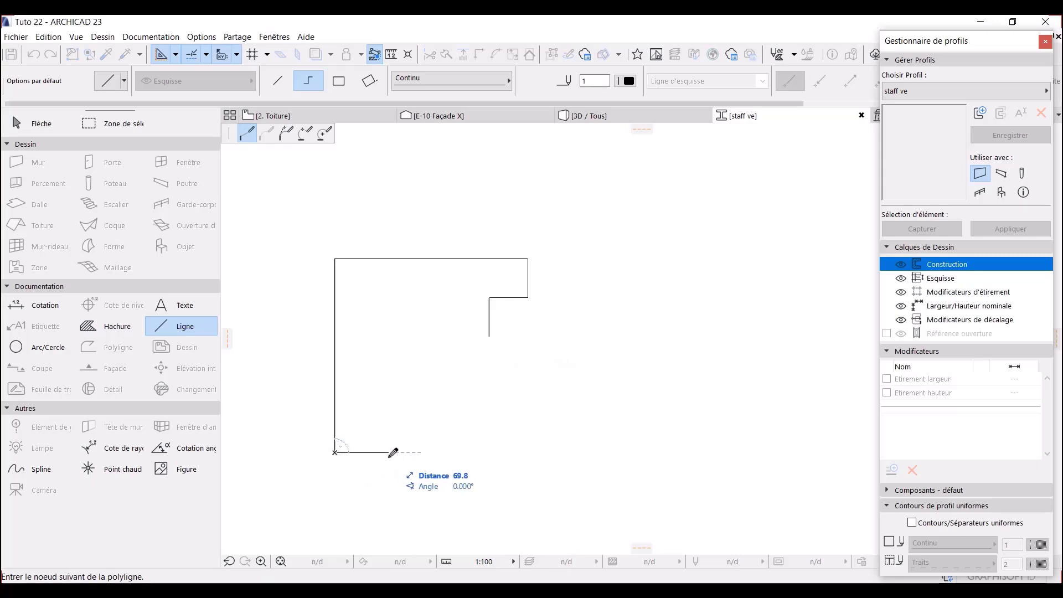
{"action": "type", "text": "50"}
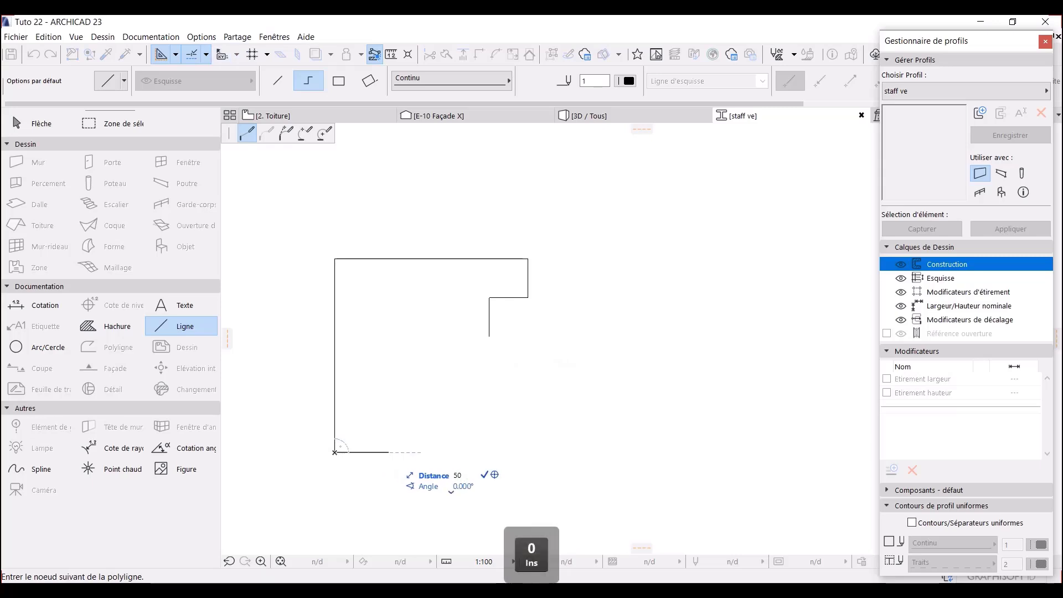
{"action": "key", "text": "Return"}
{"action": "type", "text": "50"}
{"action": "key", "text": "Return"}
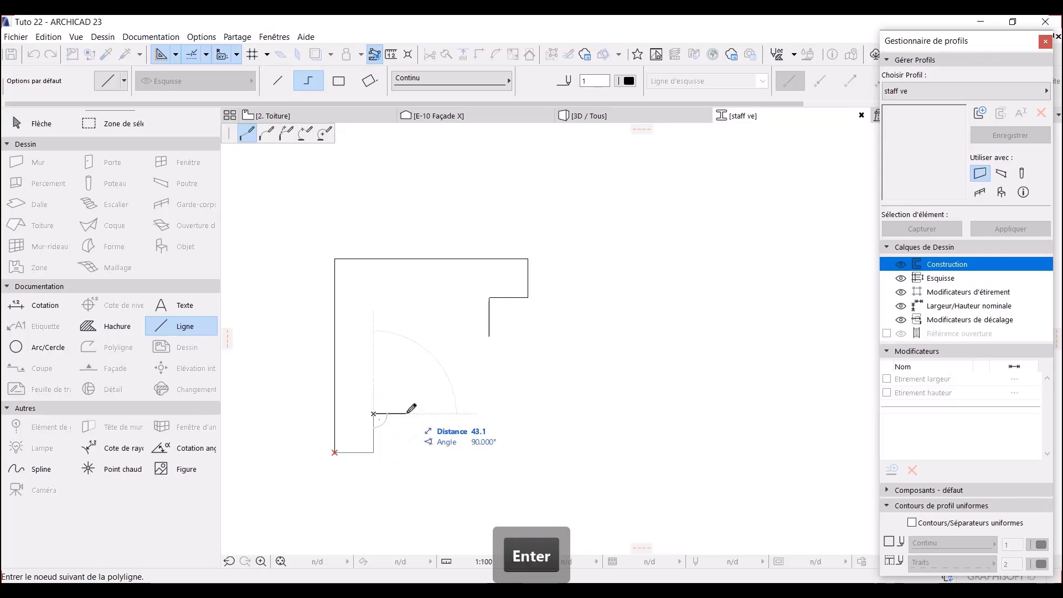
{"action": "type", "text": "50"}
{"action": "key", "text": "Return"}
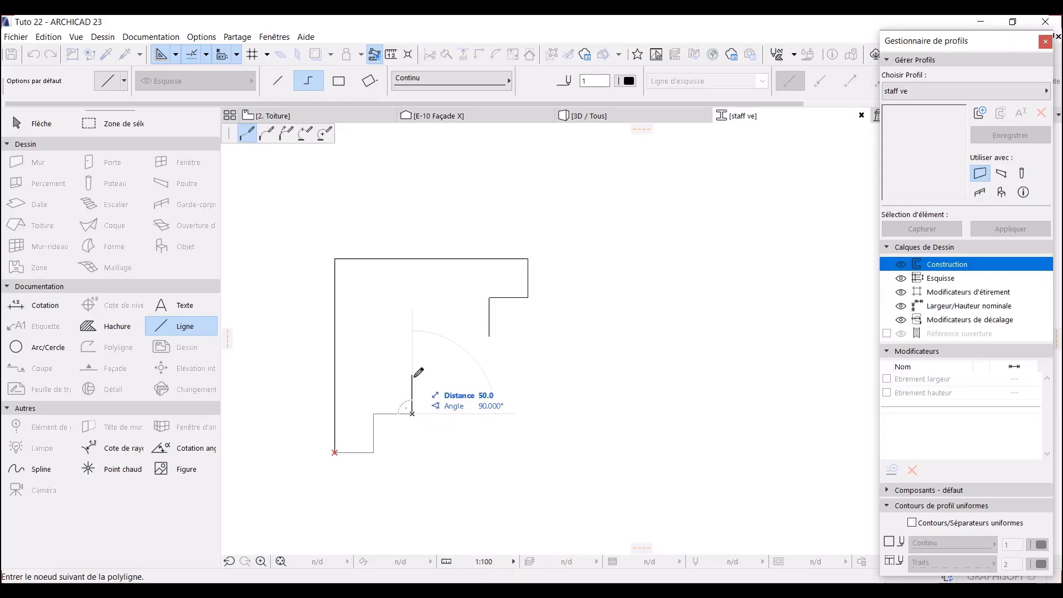
{"action": "type", "text": "50"}
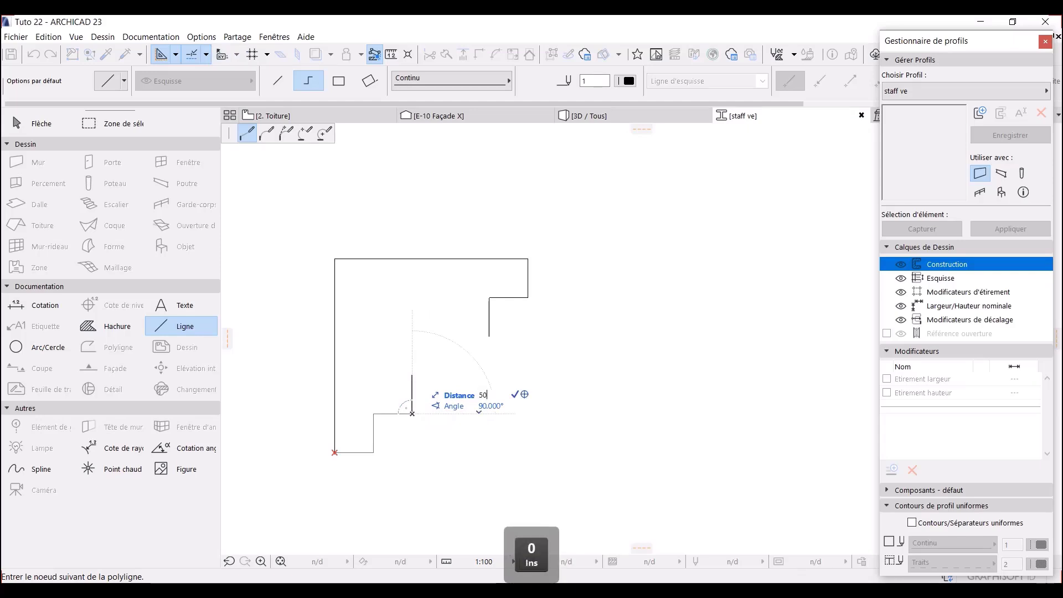
{"action": "key", "text": "Return"}
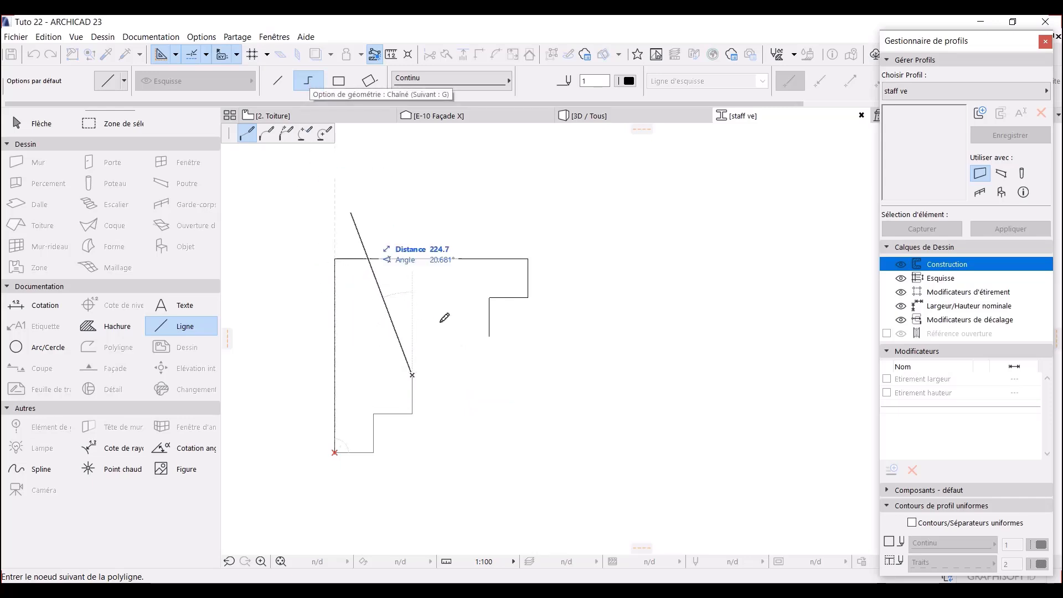
{"action": "double_click", "coordinate": [491, 335]}
{"action": "key", "text": "Escape"}
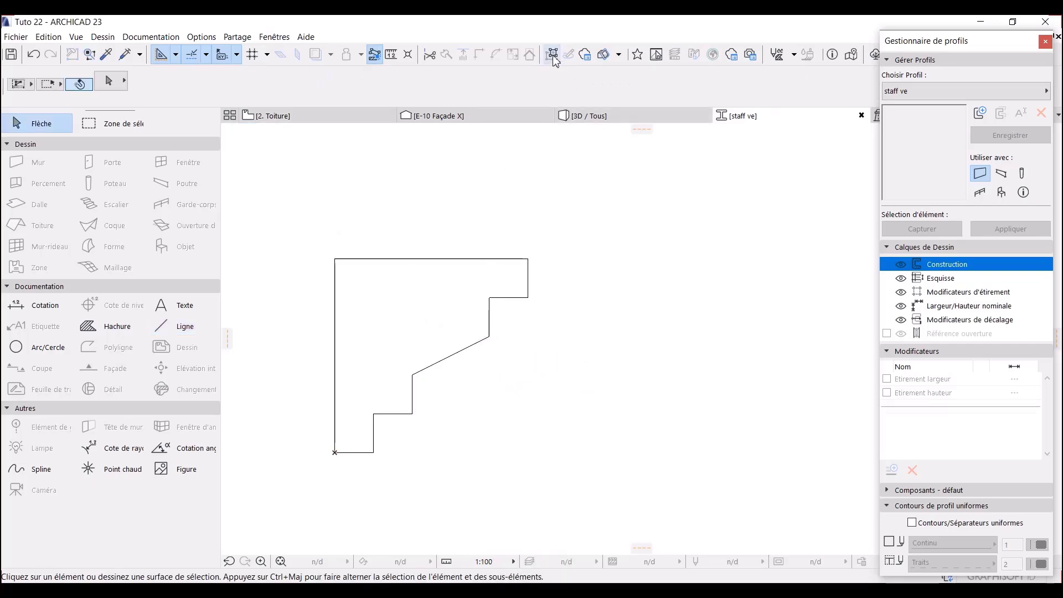
Step: Curve the diagonal edge of the outline inward into an arc with a radius of about 74 mm
{"action": "left_click", "coordinate": [451, 358]}
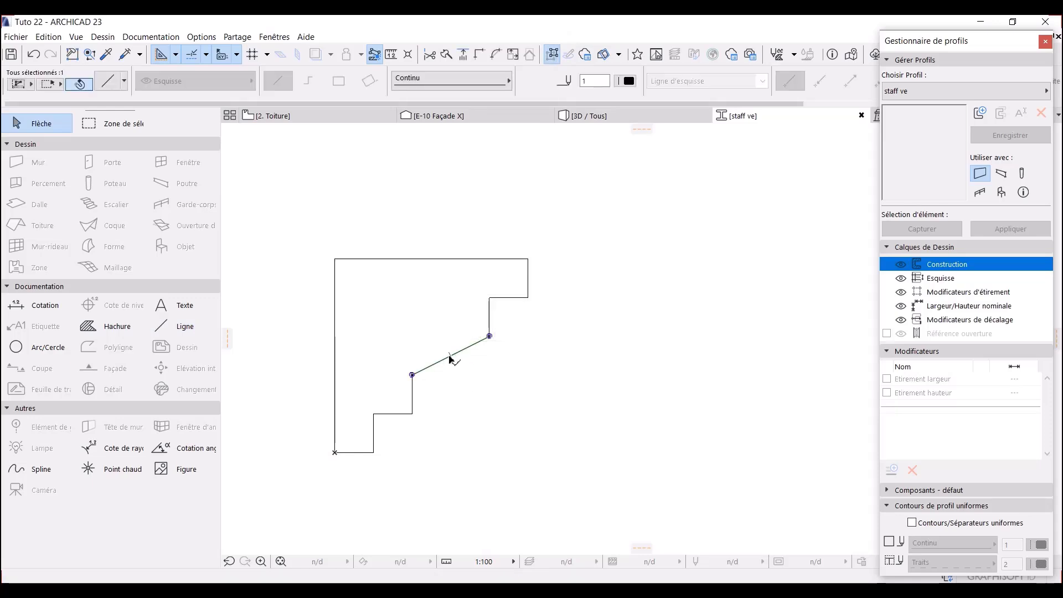
{"action": "left_click", "coordinate": [451, 358]}
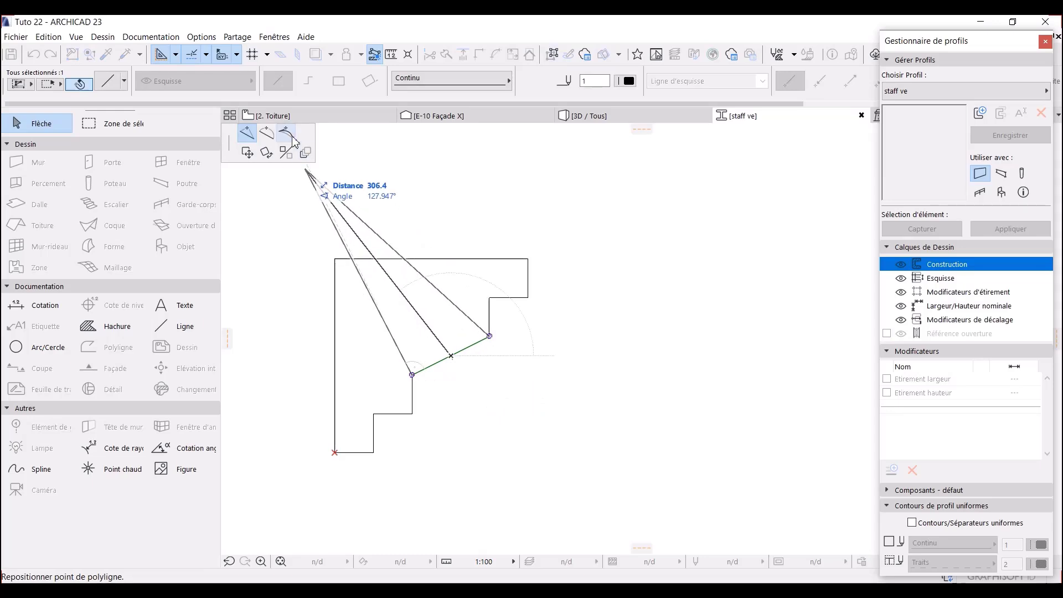
{"action": "left_click", "coordinate": [272, 137]}
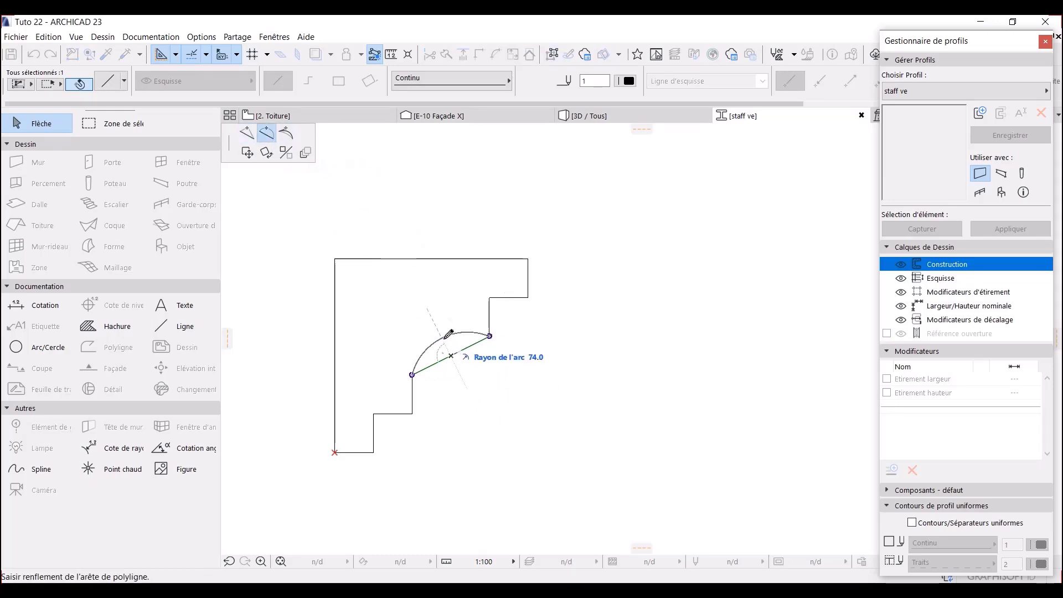
{"action": "left_click", "coordinate": [449, 334]}
{"action": "key", "text": "Escape"}
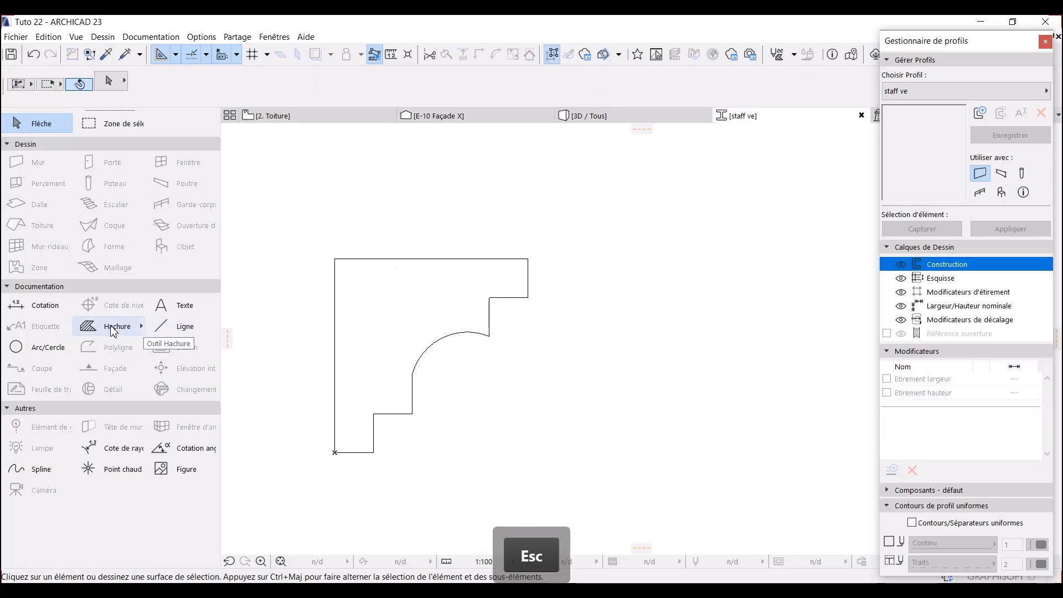
Step: Fill the closed profile outline with a hatch using the Magic Wand
{"action": "left_click", "coordinate": [114, 329]}
{"action": "key", "text": "space"}
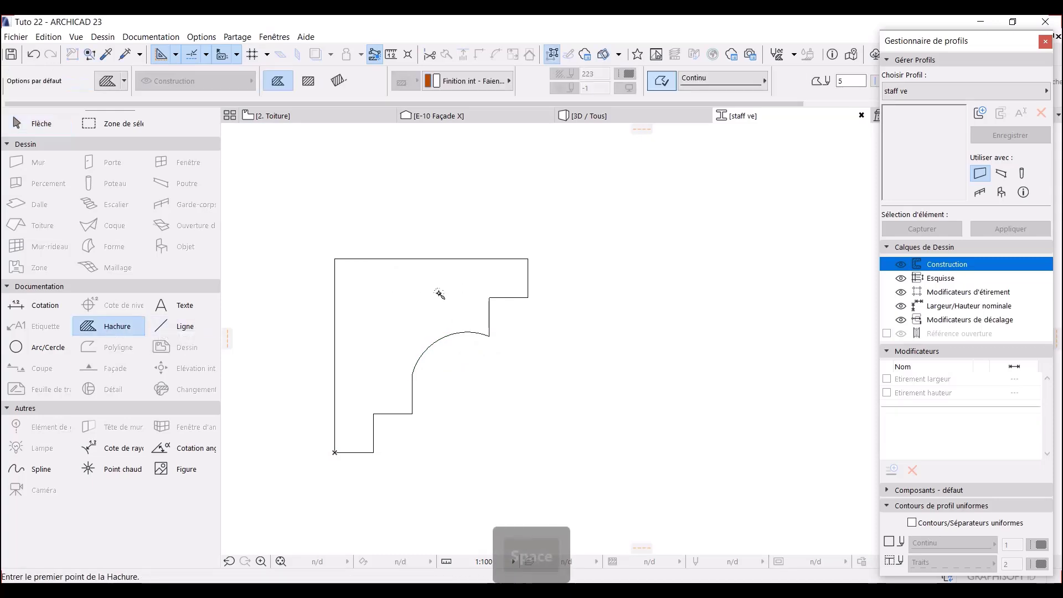
{"action": "left_click", "coordinate": [361, 266]}
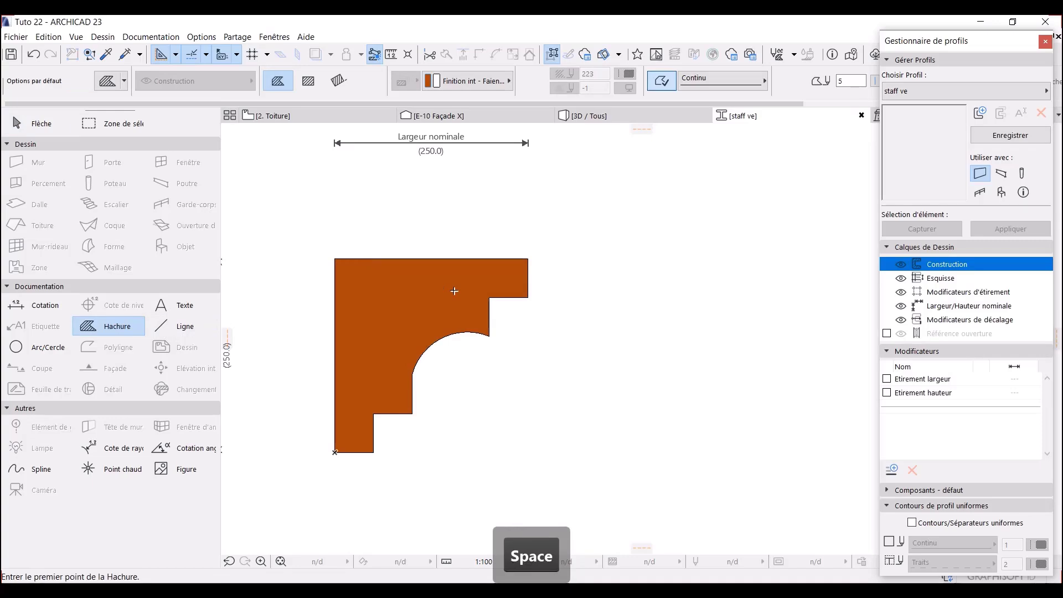
{"action": "key", "text": "Escape"}
Step: Override the surface of the profile hatch with Peinture - Blanc titanium on all its edges (Toutes les arêtes)
{"action": "left_click", "coordinate": [459, 278]}
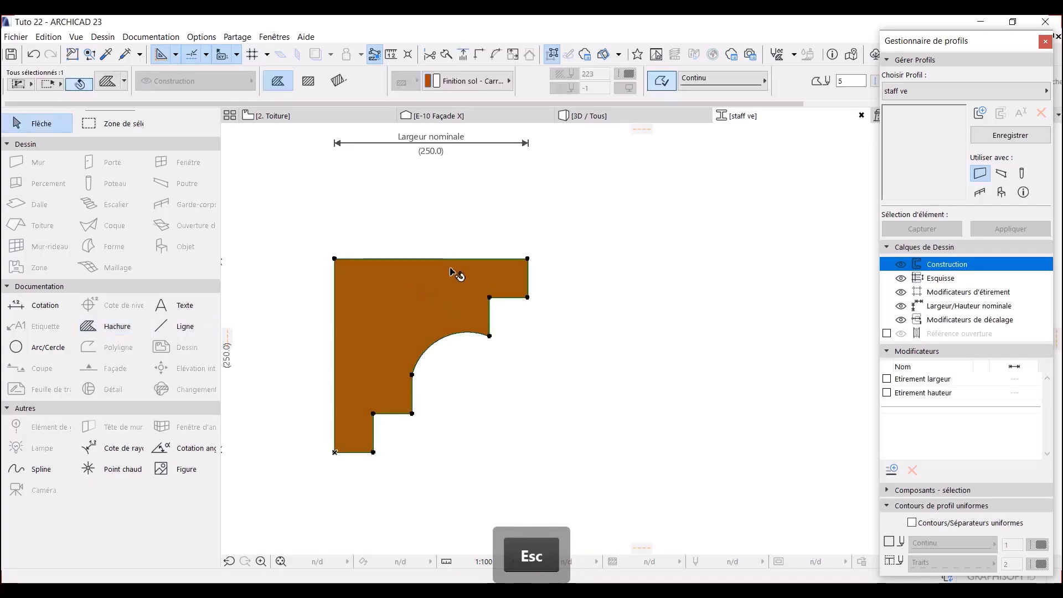
{"action": "left_click", "coordinate": [455, 259]}
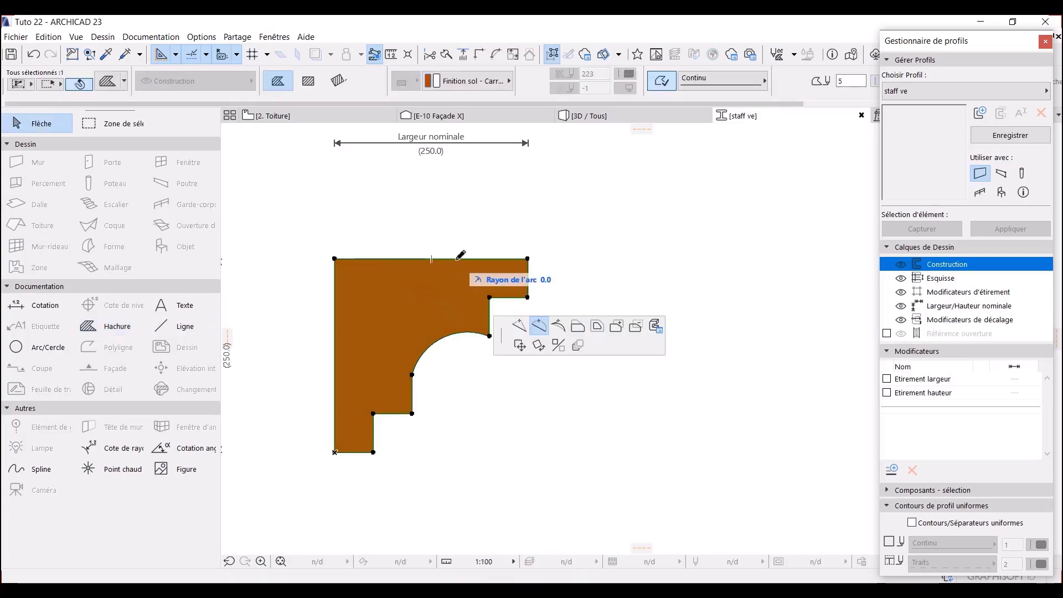
{"action": "left_click", "coordinate": [537, 325]}
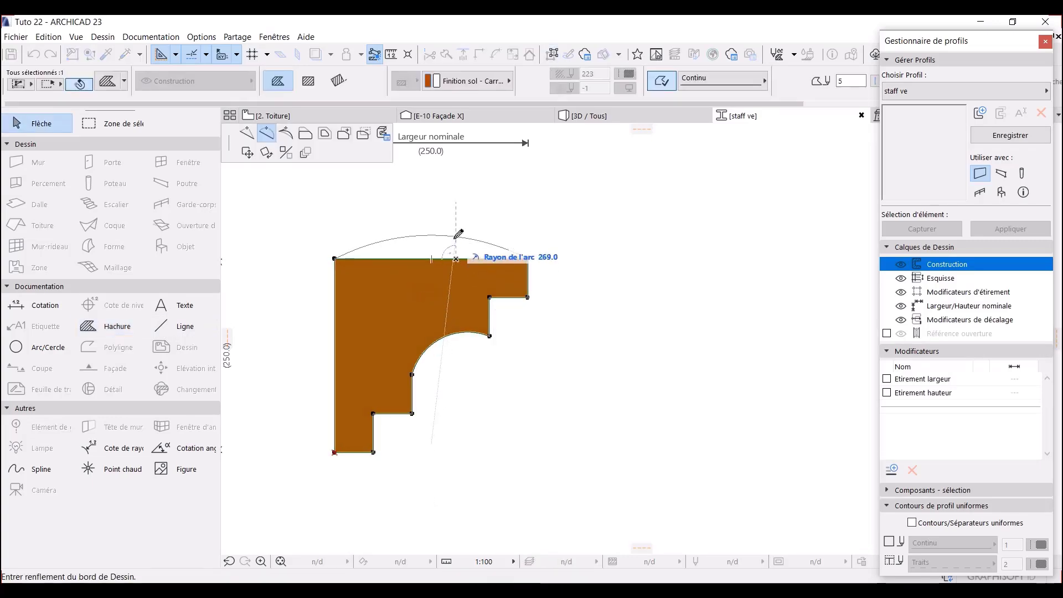
{"action": "left_click", "coordinate": [383, 135]}
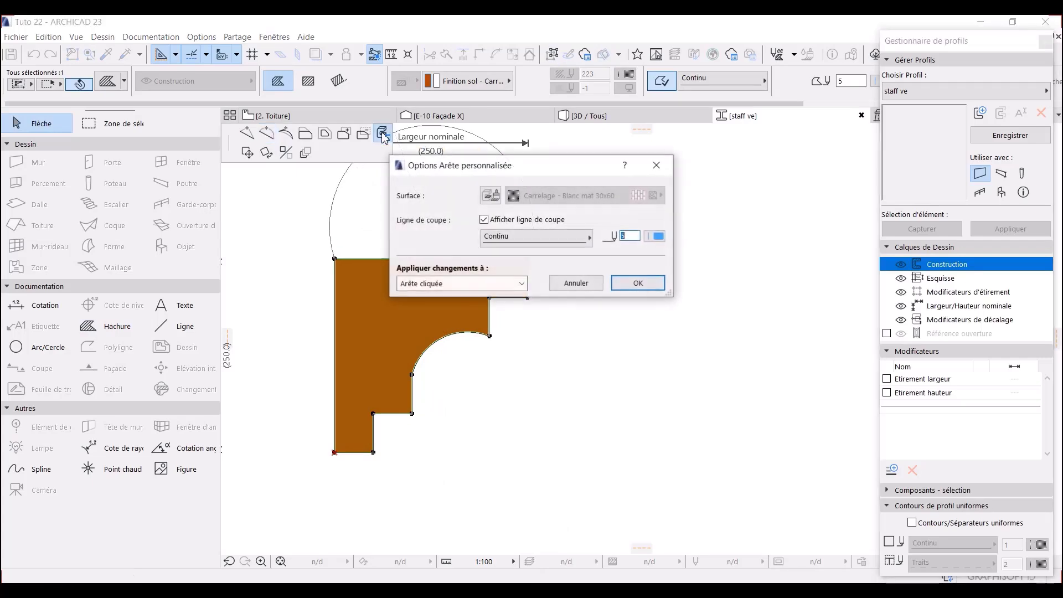
{"action": "left_click", "coordinate": [491, 196]}
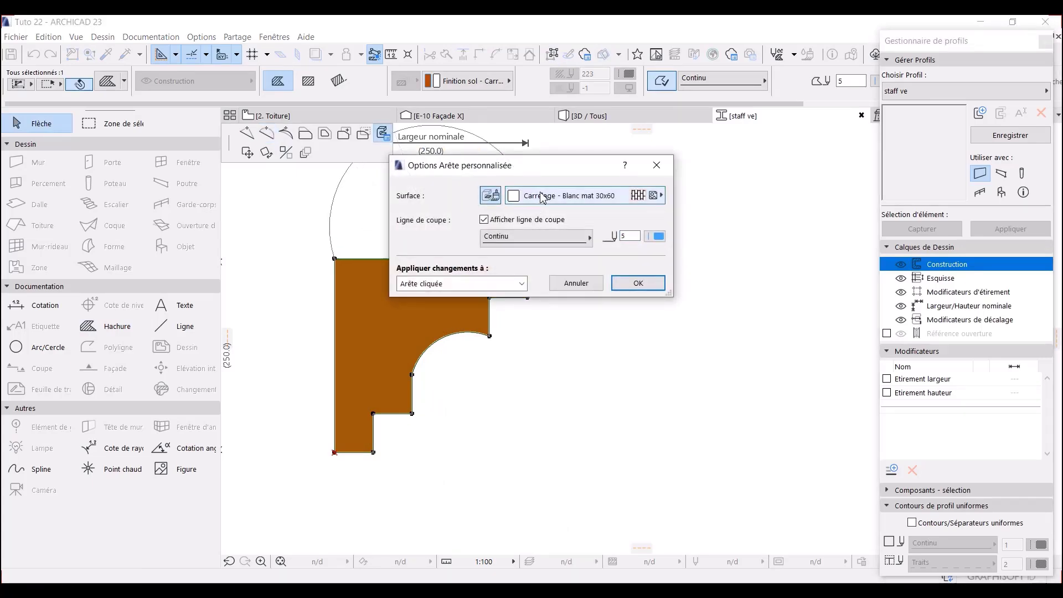
{"action": "left_click", "coordinate": [542, 197]}
{"action": "scroll", "coordinate": [394, 371], "scroll_direction": "down", "scroll_amount": 5}
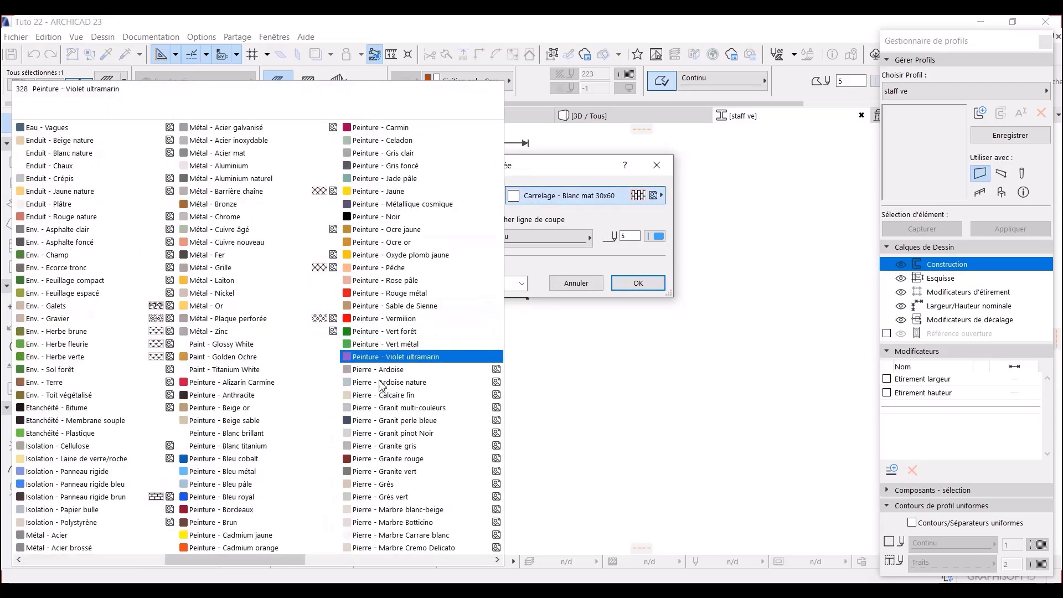
{"action": "left_click", "coordinate": [218, 449]}
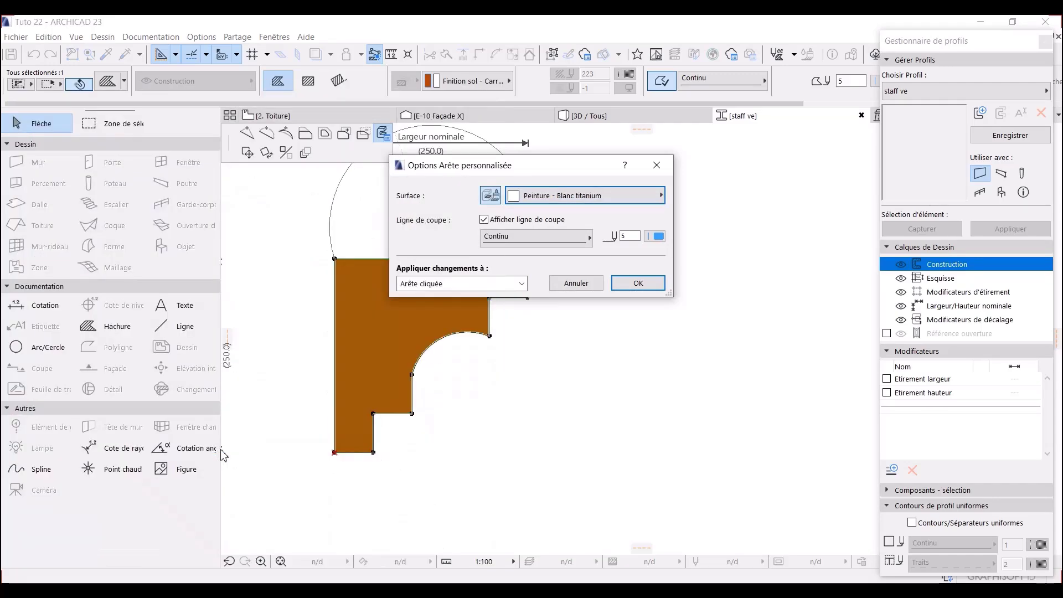
{"action": "left_click", "coordinate": [517, 285]}
{"action": "left_click", "coordinate": [480, 310]}
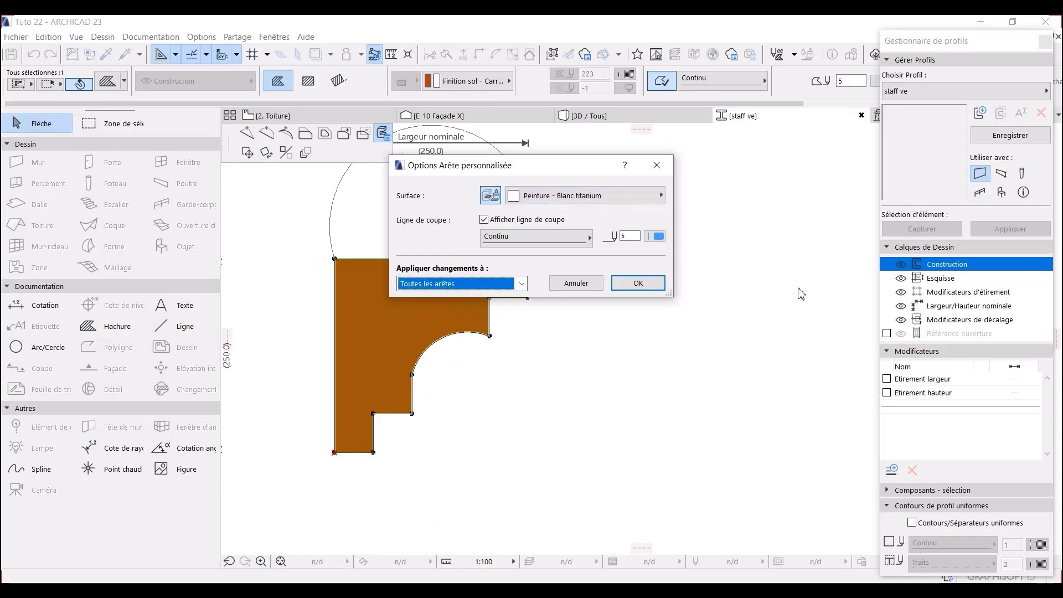
{"action": "left_click", "coordinate": [624, 284]}
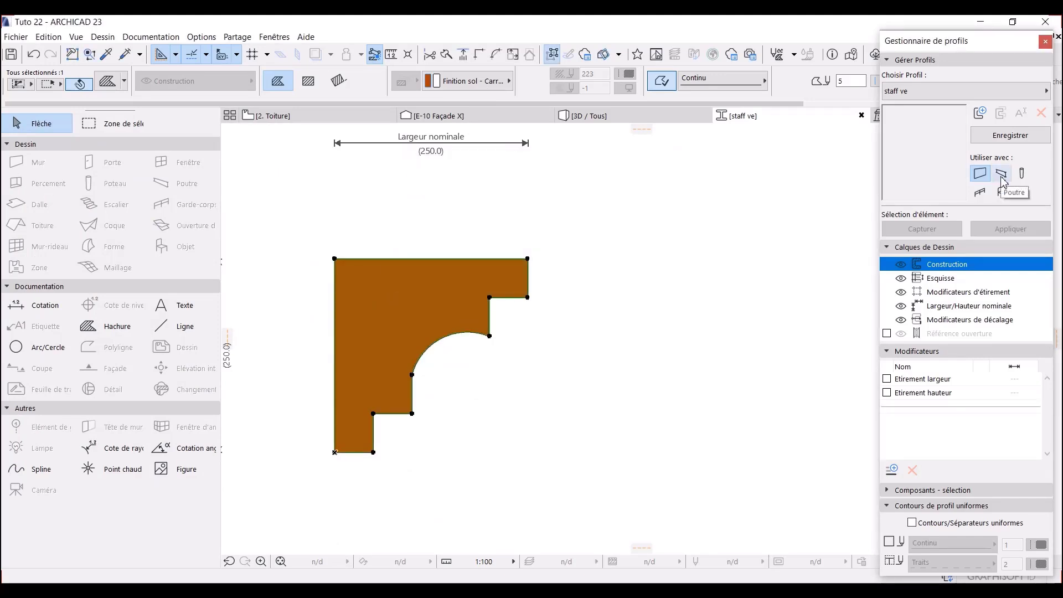
Step: Save the profile for use with walls and beams and return to the 2. Toiture floor plan at the veranda
{"action": "left_click", "coordinate": [997, 138]}
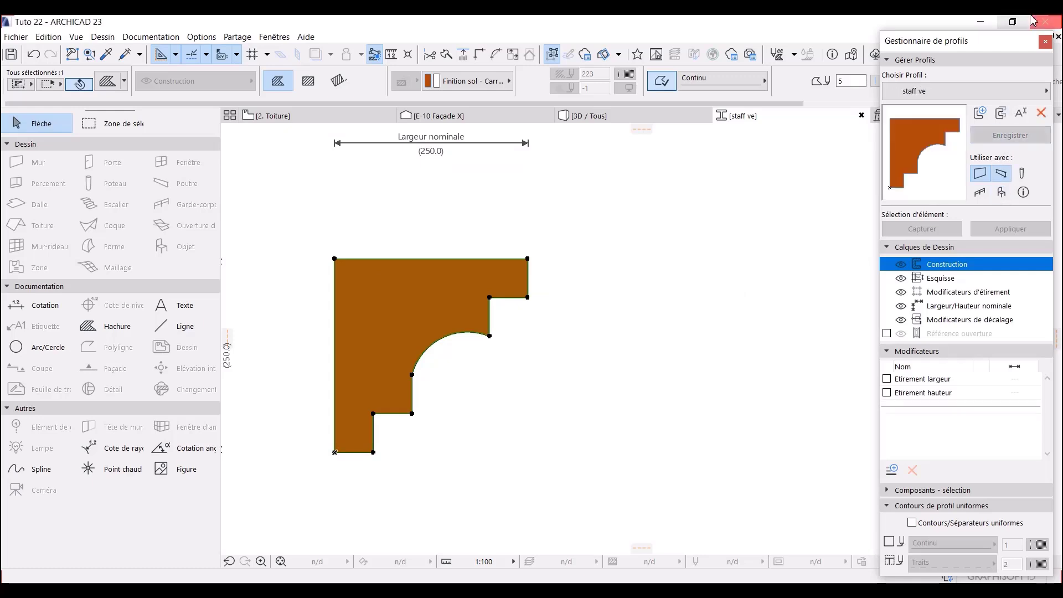
{"action": "left_click", "coordinate": [1046, 45]}
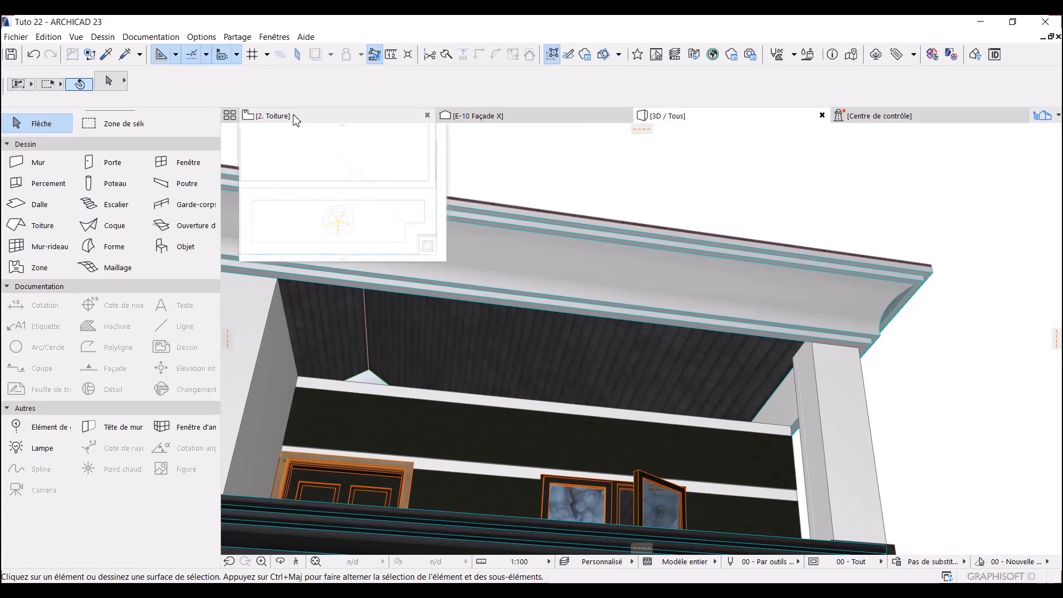
{"action": "left_click", "coordinate": [296, 120]}
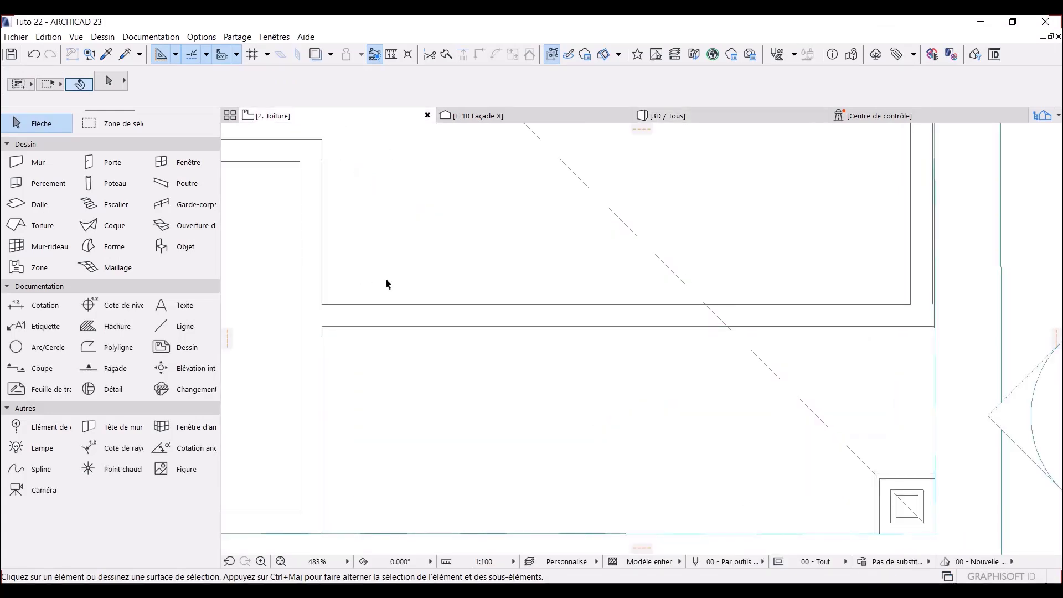
{"action": "scroll", "coordinate": [568, 415], "scroll_direction": "down", "scroll_amount": 3}
{"action": "middle_click_drag", "start_coordinate": [567, 415], "coordinate": [578, 387]}
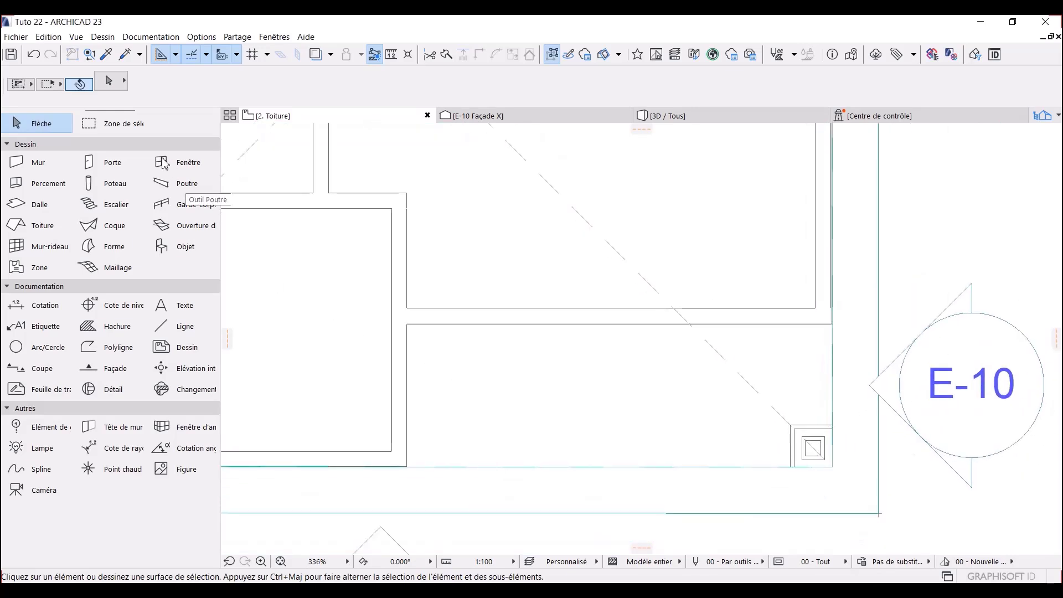
Step: Set the Beam tool's default structure to the complex profile "staff ve"
{"action": "left_click", "coordinate": [191, 190]}
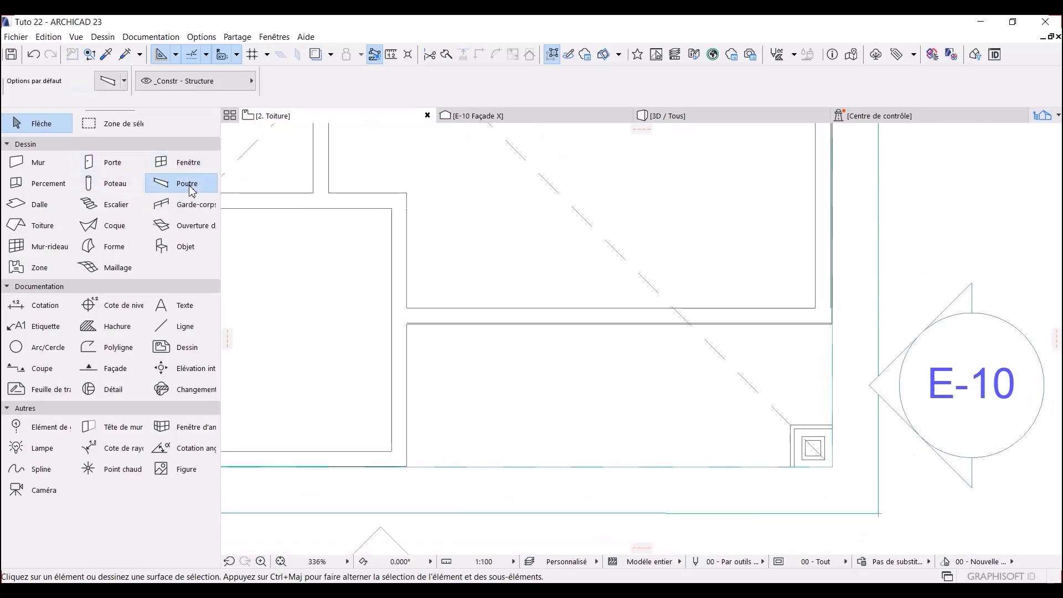
{"action": "left_click", "coordinate": [108, 82]}
{"action": "left_click", "coordinate": [148, 105]}
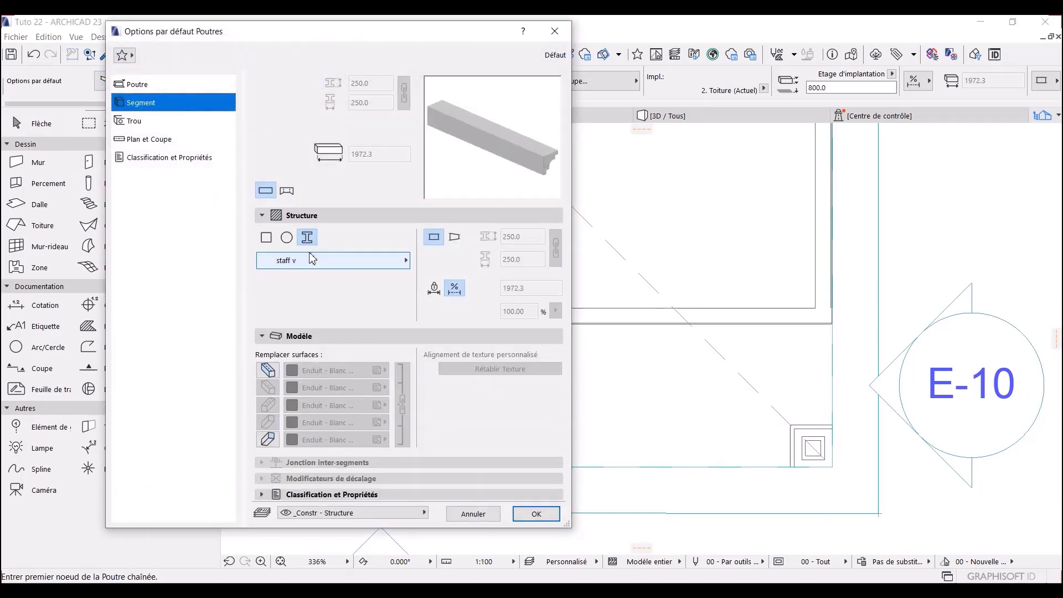
{"action": "left_click", "coordinate": [311, 261]}
{"action": "scroll", "coordinate": [444, 412], "scroll_direction": "down", "scroll_amount": 2}
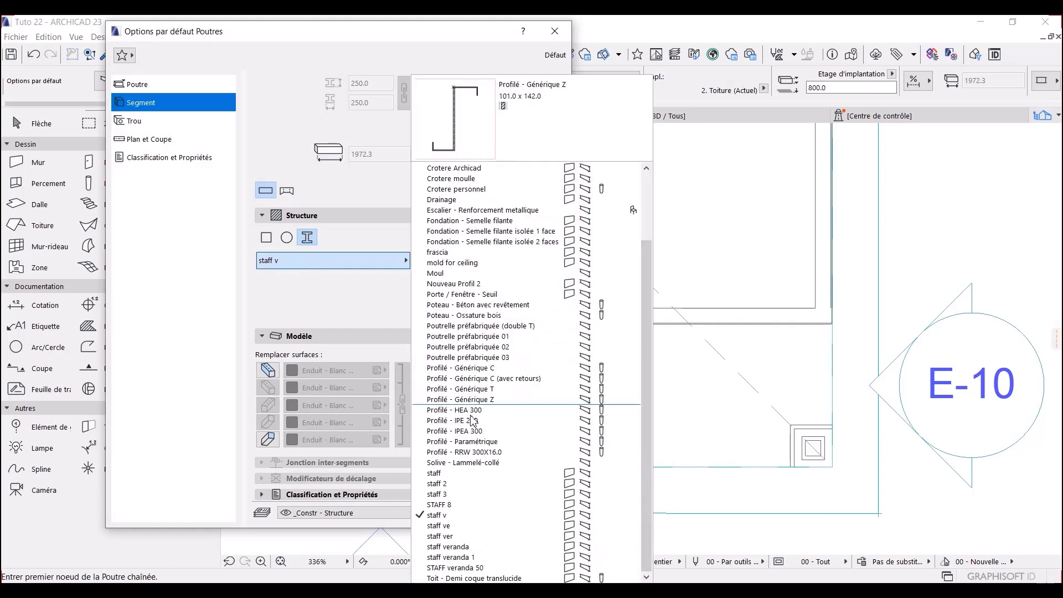
{"action": "left_click", "coordinate": [442, 527]}
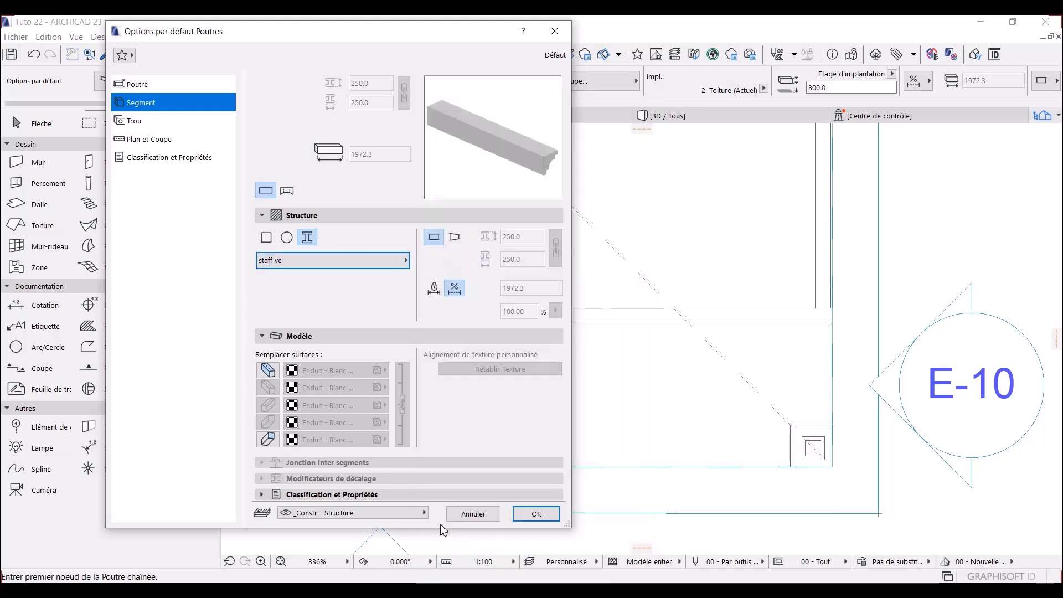
{"action": "left_click", "coordinate": [534, 515]}
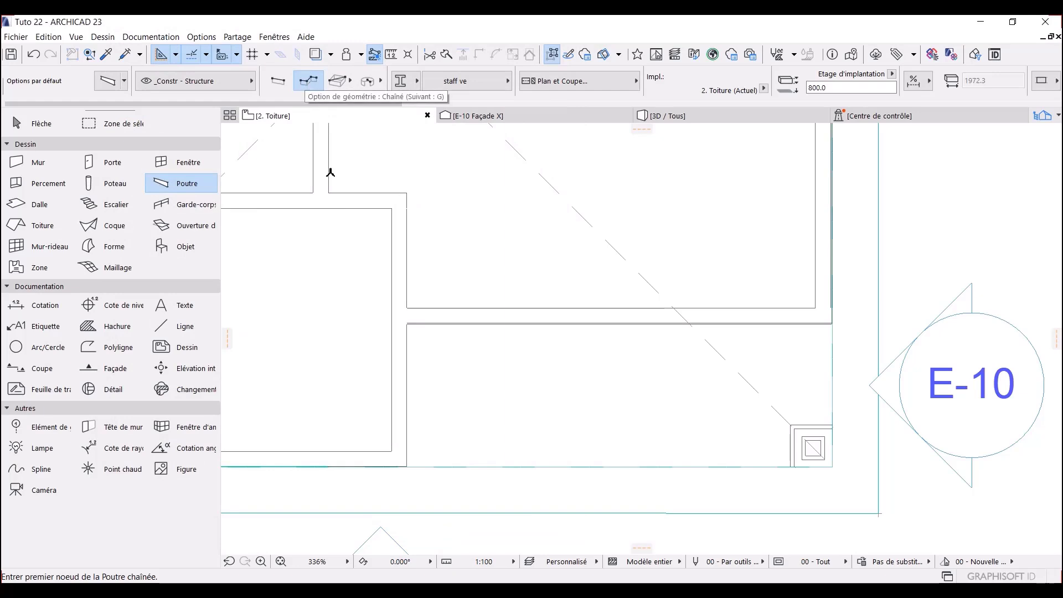
{"action": "scroll", "coordinate": [487, 434], "scroll_direction": "up", "scroll_amount": 3}
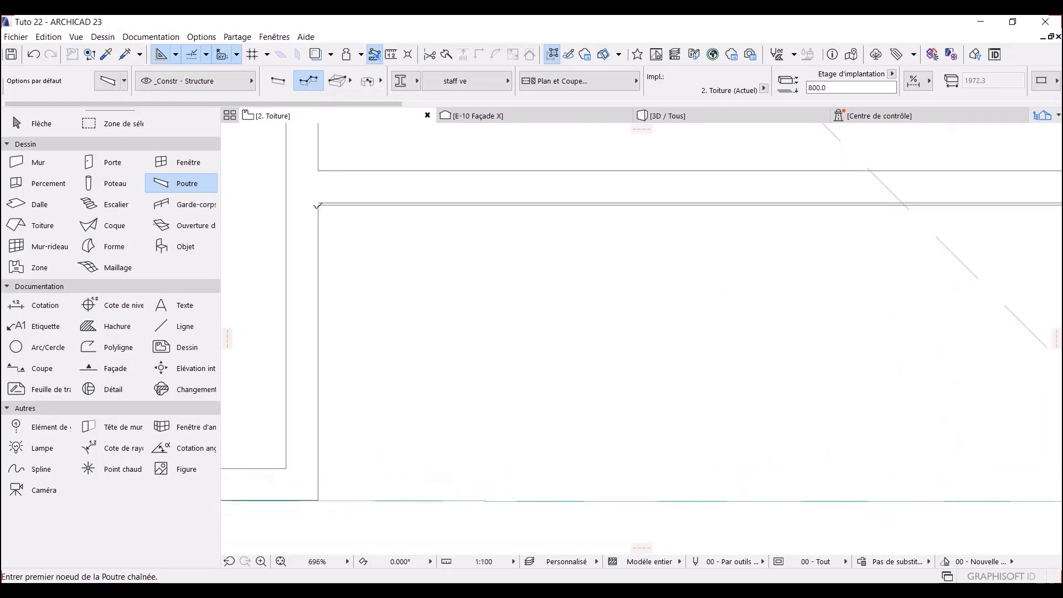
{"action": "left_click", "coordinate": [321, 205]}
{"action": "key", "text": "Escape"}
Step: Start a chained beam at the veranda's outer back corner and run it down to the column and around its two inner sides to the front edge
{"action": "scroll", "coordinate": [522, 258], "scroll_direction": "down", "scroll_amount": 1}
{"action": "scroll", "coordinate": [631, 303], "scroll_direction": "down", "scroll_amount": 2}
{"action": "middle_click_drag", "start_coordinate": [732, 284], "coordinate": [470, 283]}
{"action": "scroll", "coordinate": [661, 278], "scroll_direction": "up", "scroll_amount": 5}
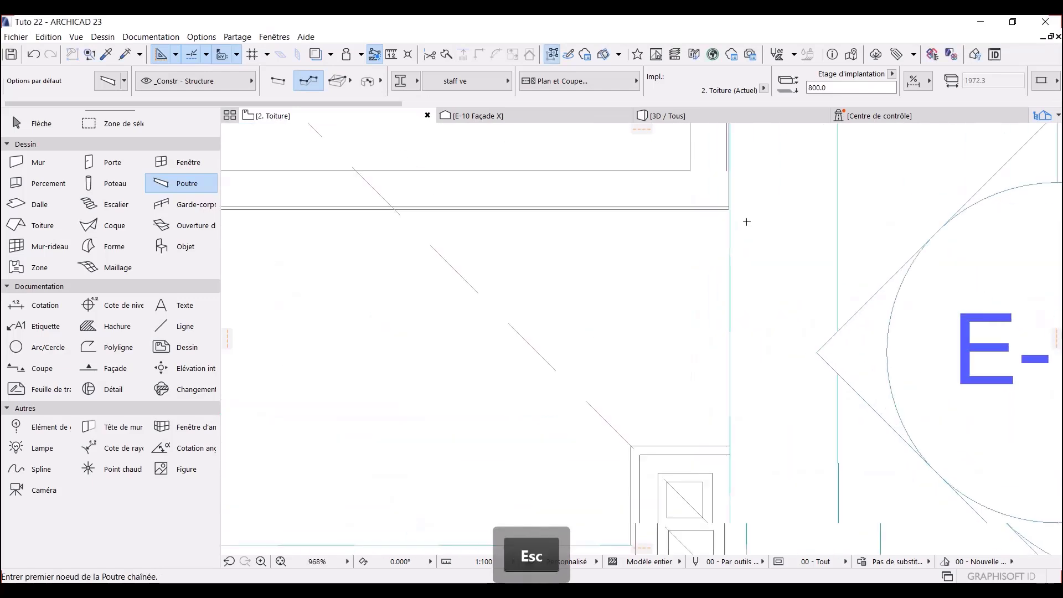
{"action": "left_click", "coordinate": [749, 189]}
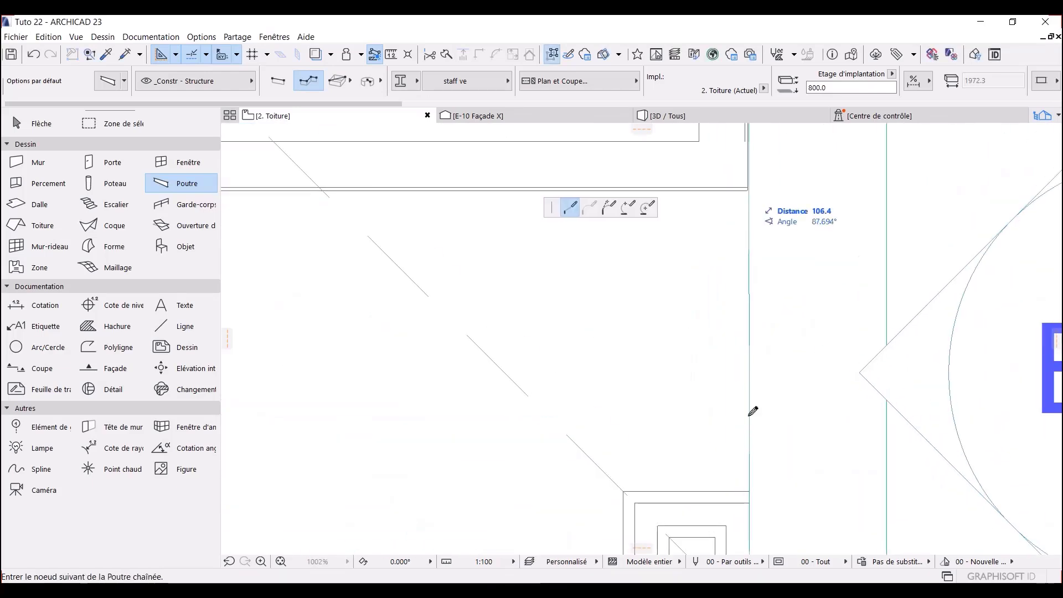
{"action": "left_click", "coordinate": [749, 490]}
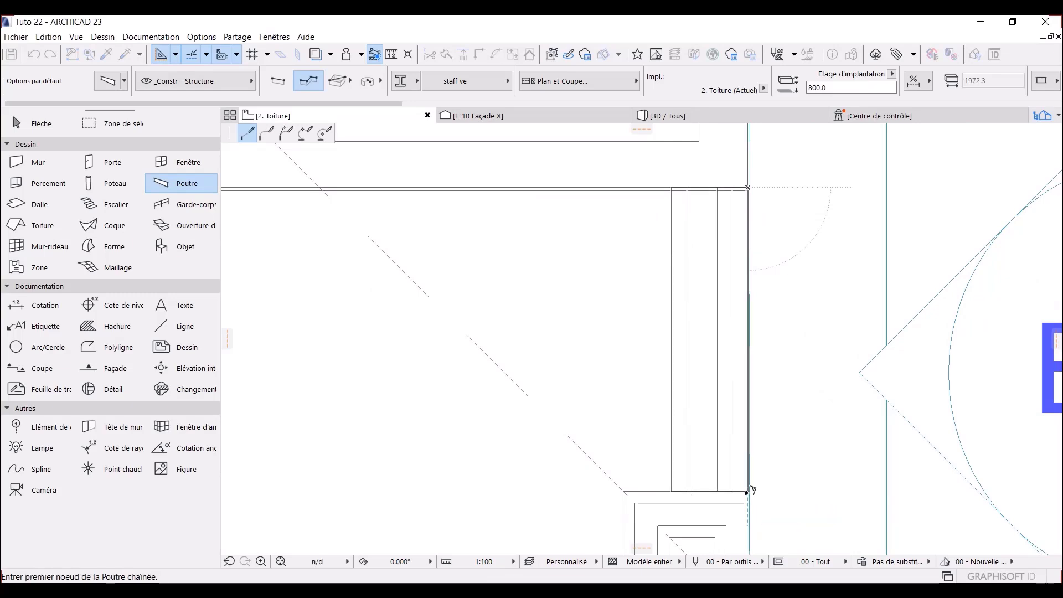
{"action": "left_click", "coordinate": [624, 492]}
{"action": "middle_click_drag", "start_coordinate": [629, 527], "coordinate": [654, 383]}
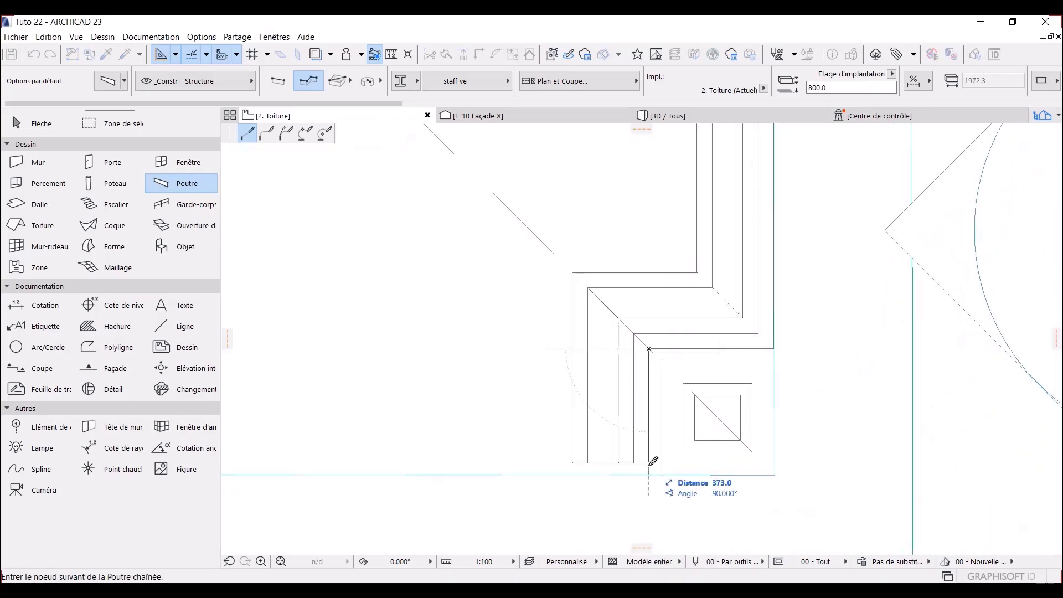
{"action": "left_click", "coordinate": [649, 474]}
Step: Continue the chained beam along the veranda's front edge to the side wall, and up that wall to the inner back corner
{"action": "middle_click_drag", "start_coordinate": [416, 432], "coordinate": [831, 380]}
{"action": "scroll", "coordinate": [390, 400], "scroll_direction": "down", "scroll_amount": 3}
{"action": "middle_click_drag", "start_coordinate": [390, 400], "coordinate": [563, 403]}
{"action": "scroll", "coordinate": [344, 417], "scroll_direction": "up", "scroll_amount": 4}
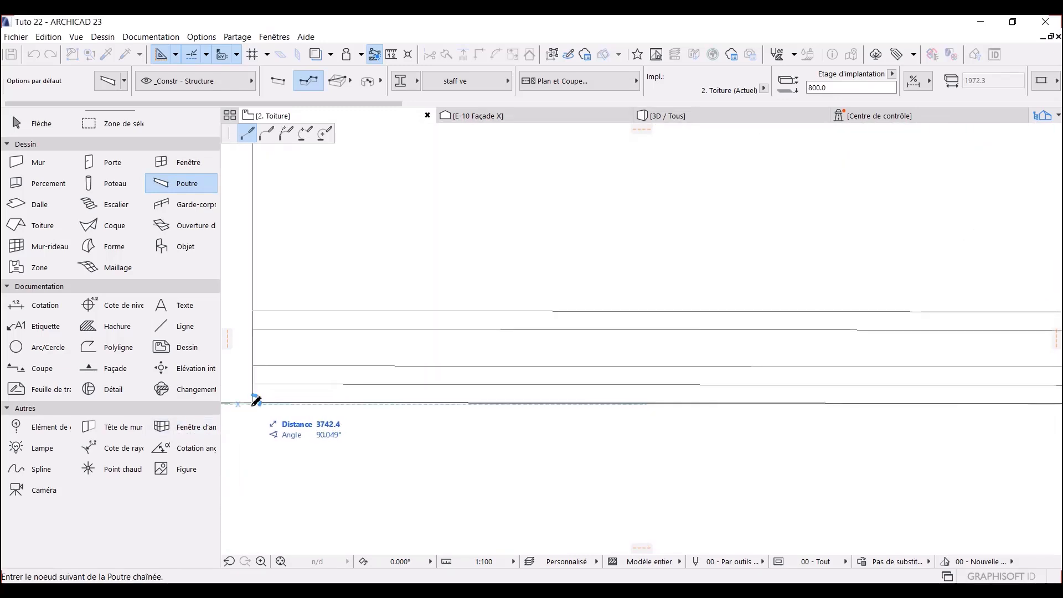
{"action": "left_click", "coordinate": [256, 400]}
{"action": "middle_click_drag", "start_coordinate": [269, 243], "coordinate": [349, 505]}
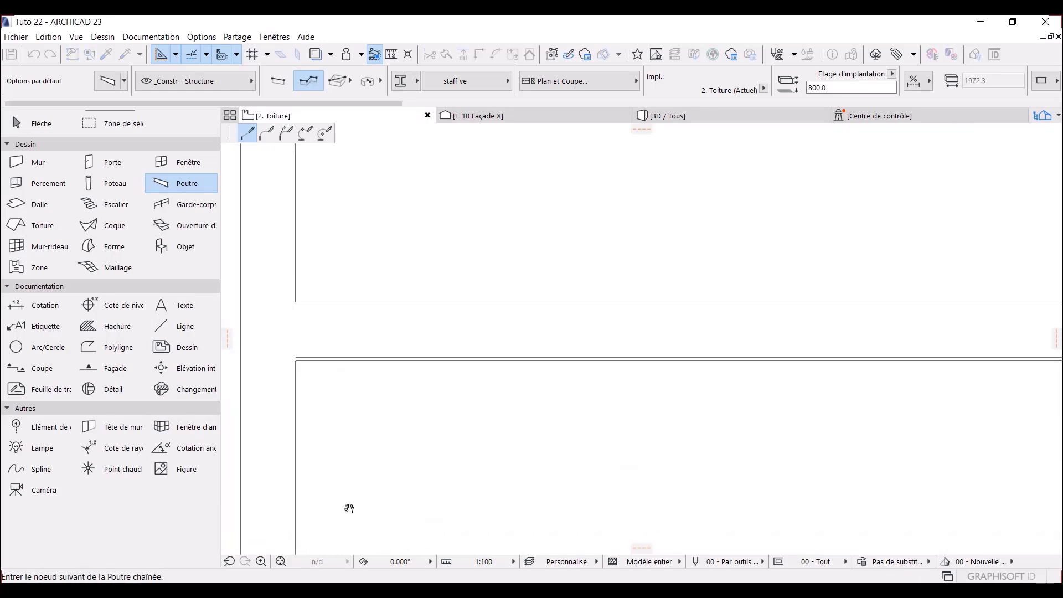
{"action": "left_click", "coordinate": [297, 359]}
Step: Close the beam chain along the veranda's back wall at its starting corner and leave the Beam tool
{"action": "scroll", "coordinate": [704, 360], "scroll_direction": "down", "scroll_amount": 3}
{"action": "middle_click_drag", "start_coordinate": [775, 366], "coordinate": [277, 366]}
{"action": "middle_click_drag", "start_coordinate": [975, 388], "coordinate": [822, 389]}
{"action": "scroll", "coordinate": [860, 382], "scroll_direction": "up", "scroll_amount": 3}
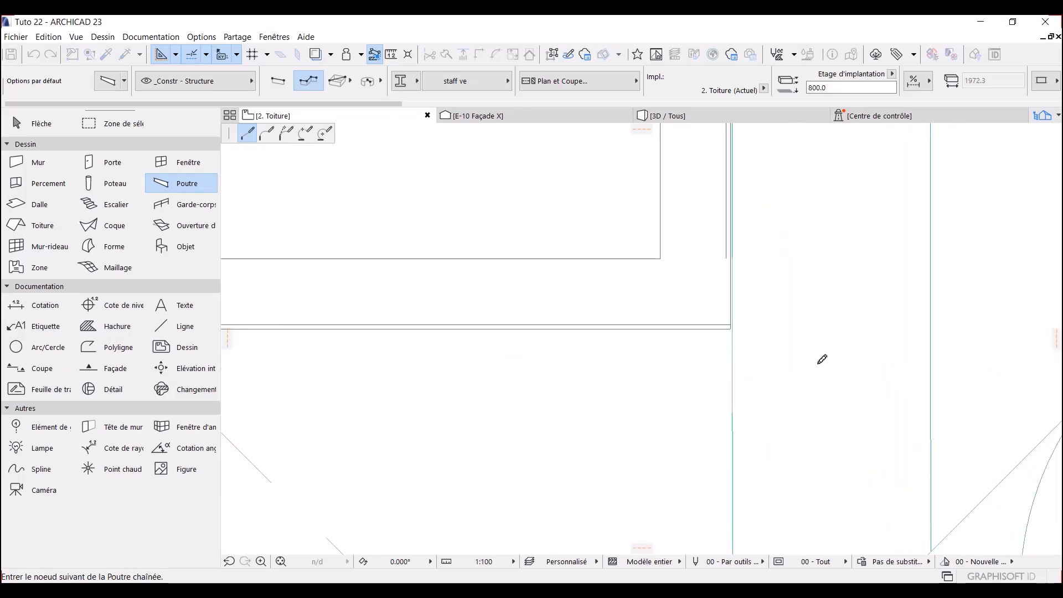
{"action": "double_click", "coordinate": [734, 323]}
{"action": "scroll", "coordinate": [743, 324], "scroll_direction": "down", "scroll_amount": 5}
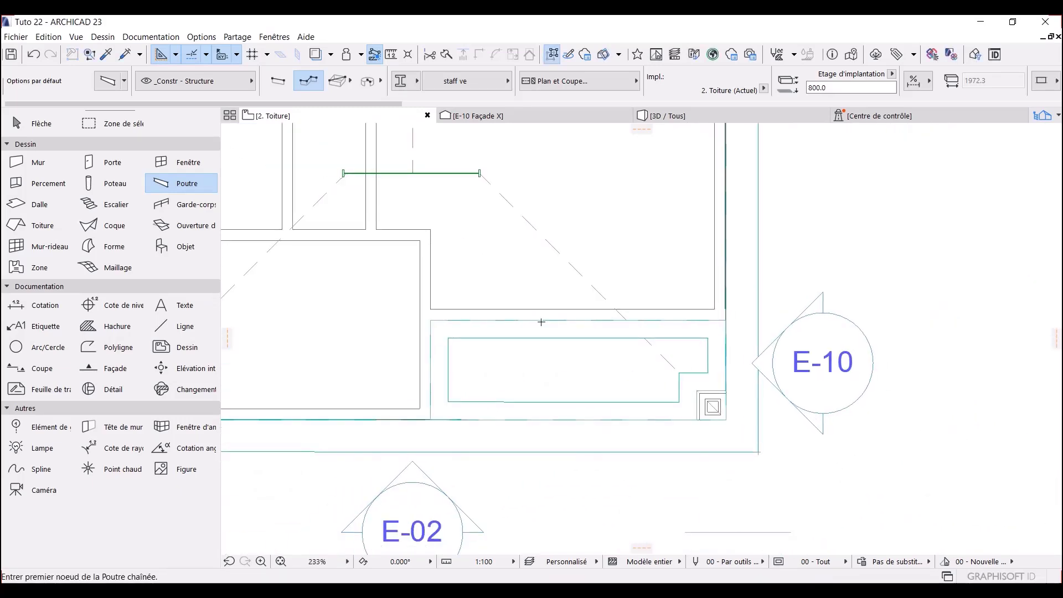
{"action": "key", "text": "Escape"}
Step: Show the veranda ceiling in the 3D view and select the whole cornice beam chain as a group
{"action": "left_click", "coordinate": [724, 118]}
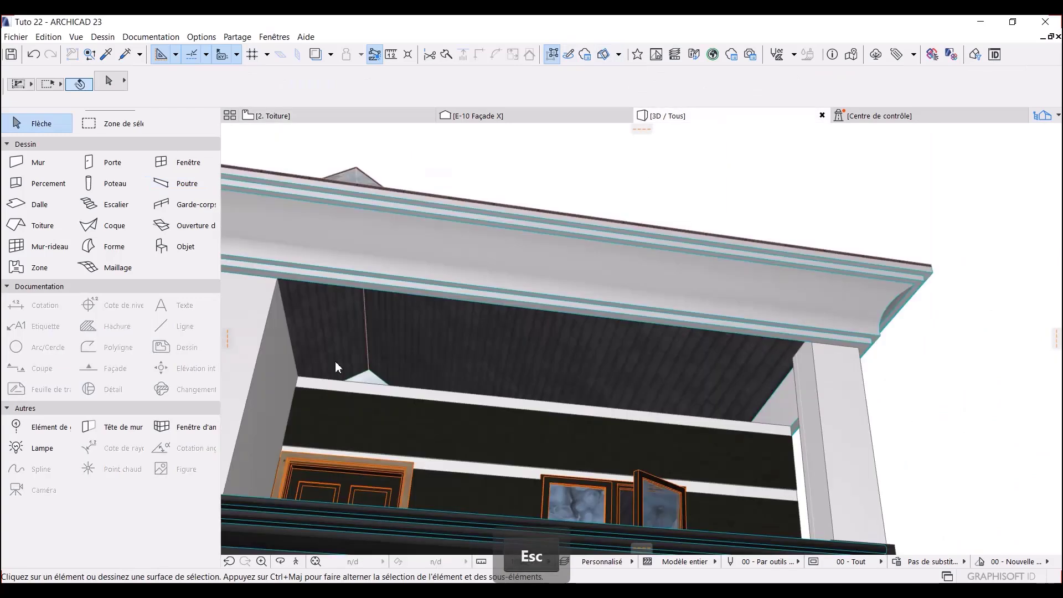
{"action": "middle_click_drag", "start_coordinate": [336, 369], "coordinate": [324, 330], "text": "shift"}
{"action": "left_click", "coordinate": [331, 316]}
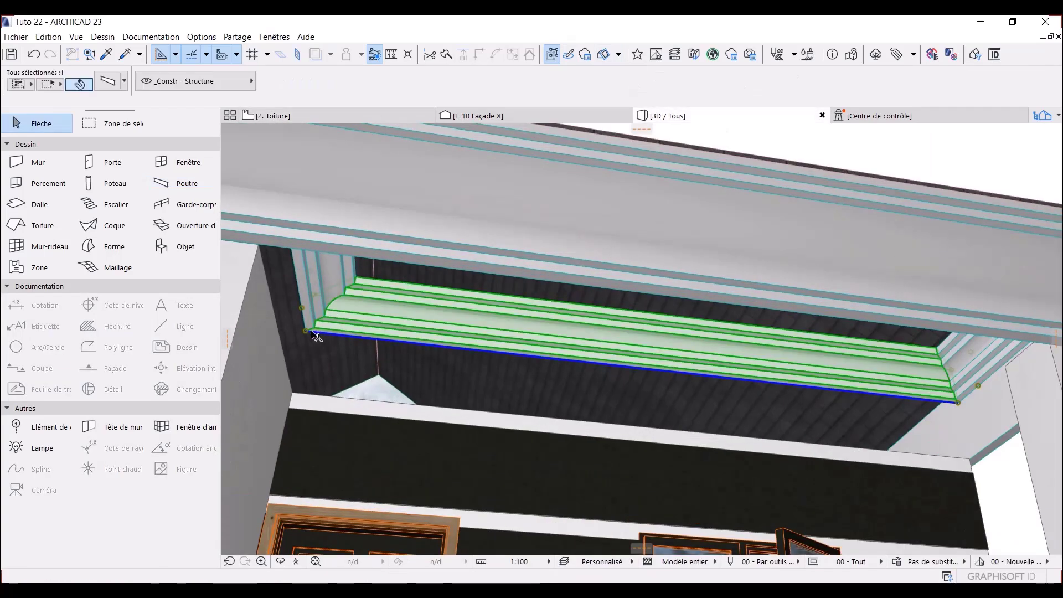
{"action": "left_click", "coordinate": [547, 57]}
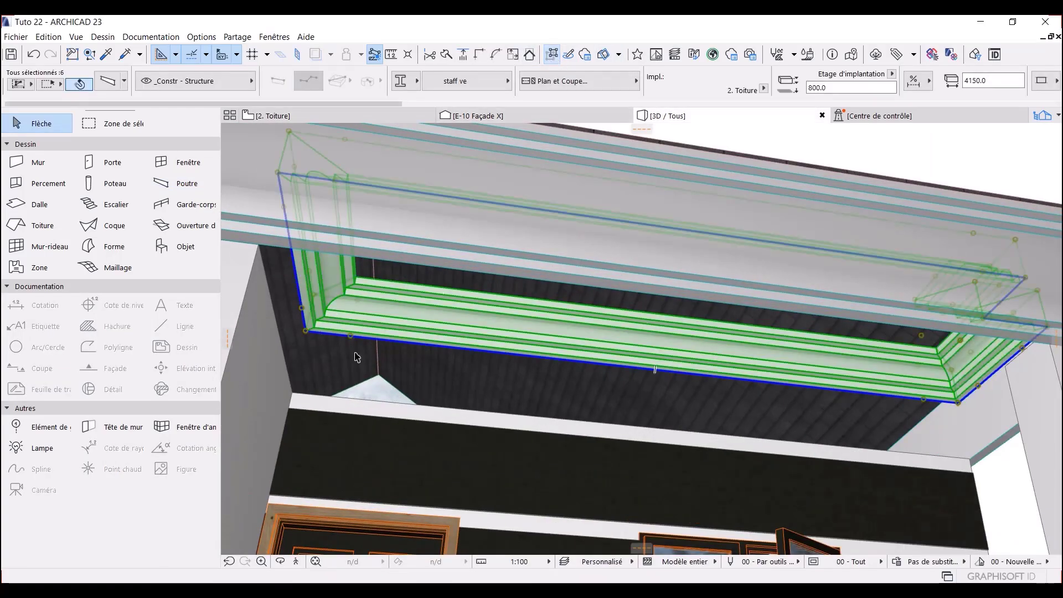
Step: Move the cornice beam chain by its inner back corner down to the wall corner at the top of the white band
{"action": "left_click", "coordinate": [306, 334]}
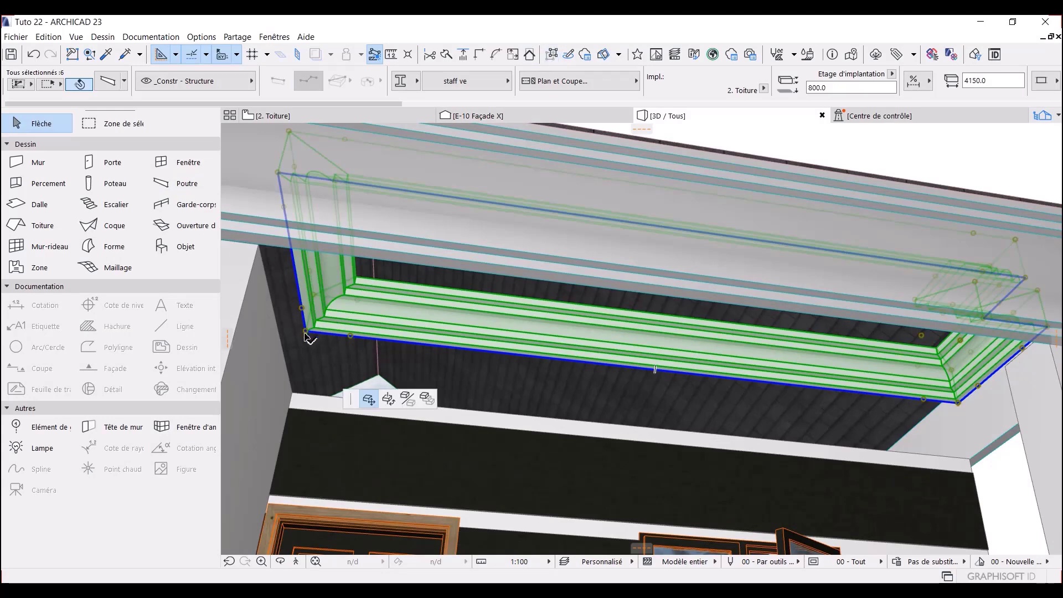
{"action": "scroll", "coordinate": [300, 388], "scroll_direction": "up", "scroll_amount": 6}
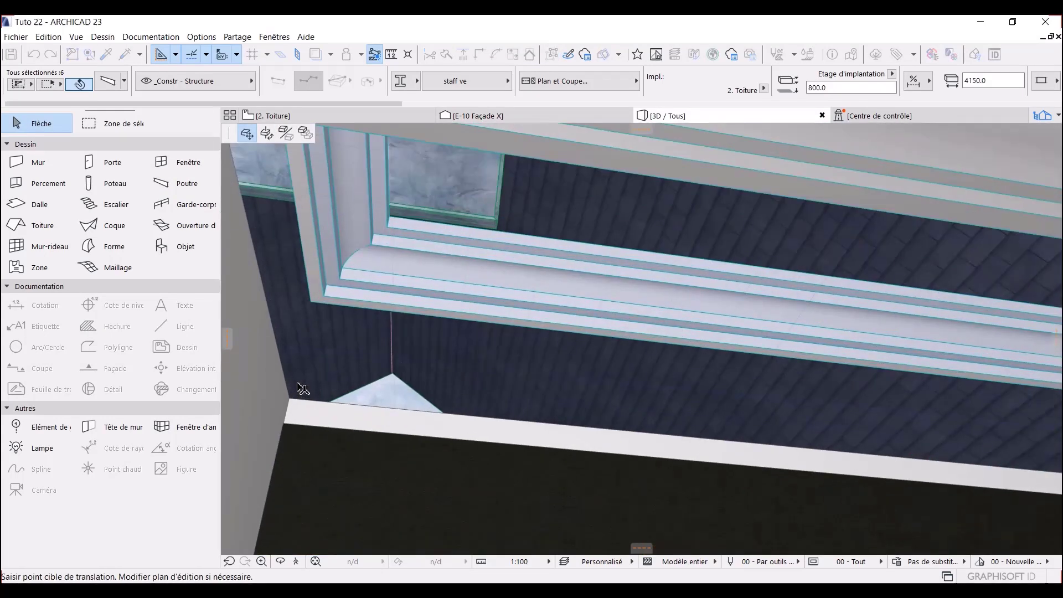
{"action": "scroll", "coordinate": [296, 408], "scroll_direction": "up", "scroll_amount": 2}
{"action": "scroll", "coordinate": [328, 391], "scroll_direction": "down", "scroll_amount": 3}
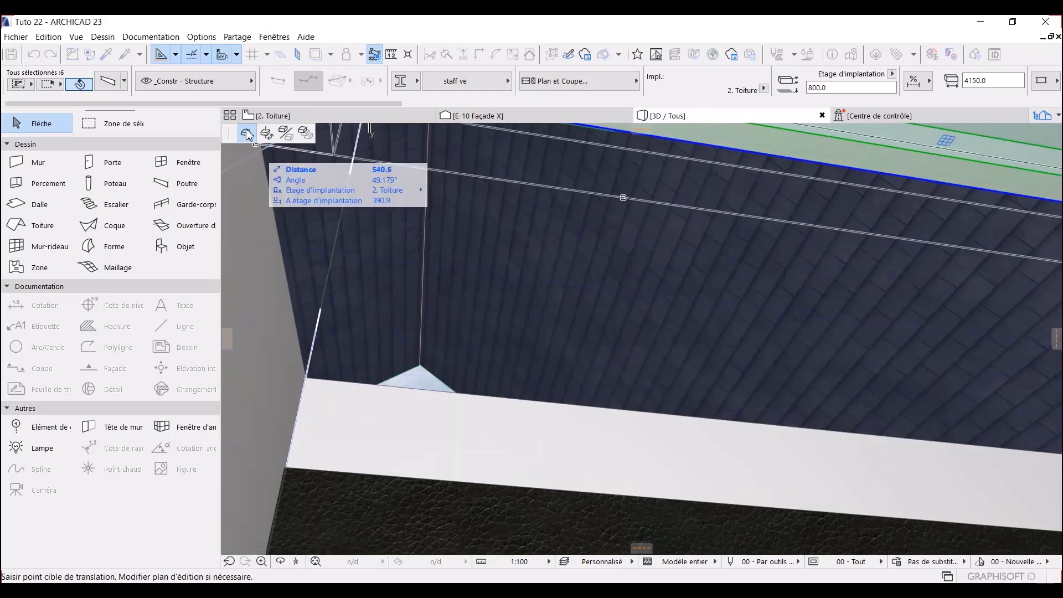
{"action": "left_click", "coordinate": [308, 378]}
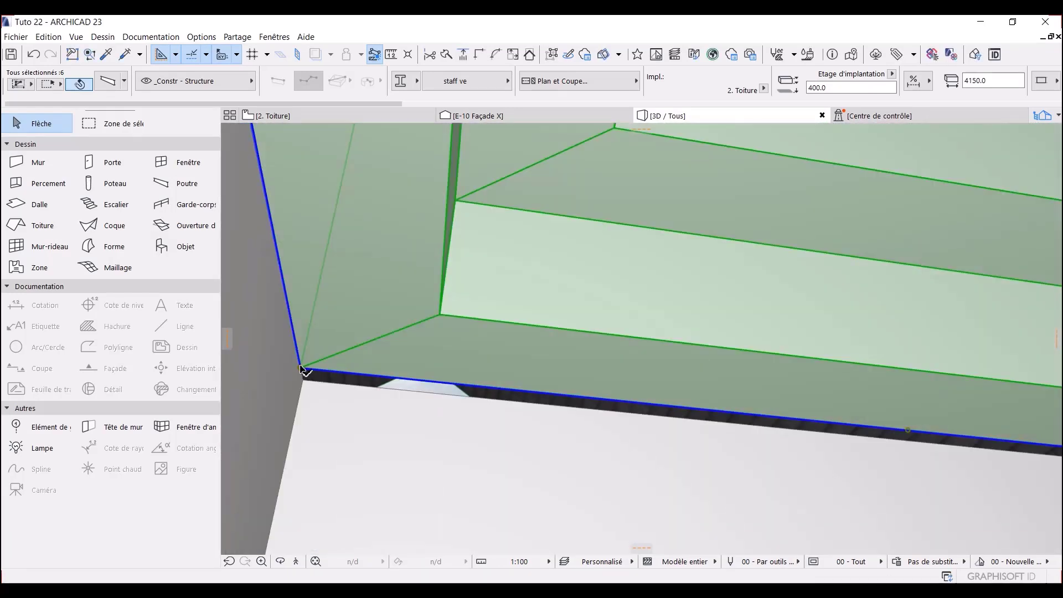
Step: Shift the cornice chain 10 mm so its corner meets the wall corner, and deselect it
{"action": "left_click", "coordinate": [309, 379]}
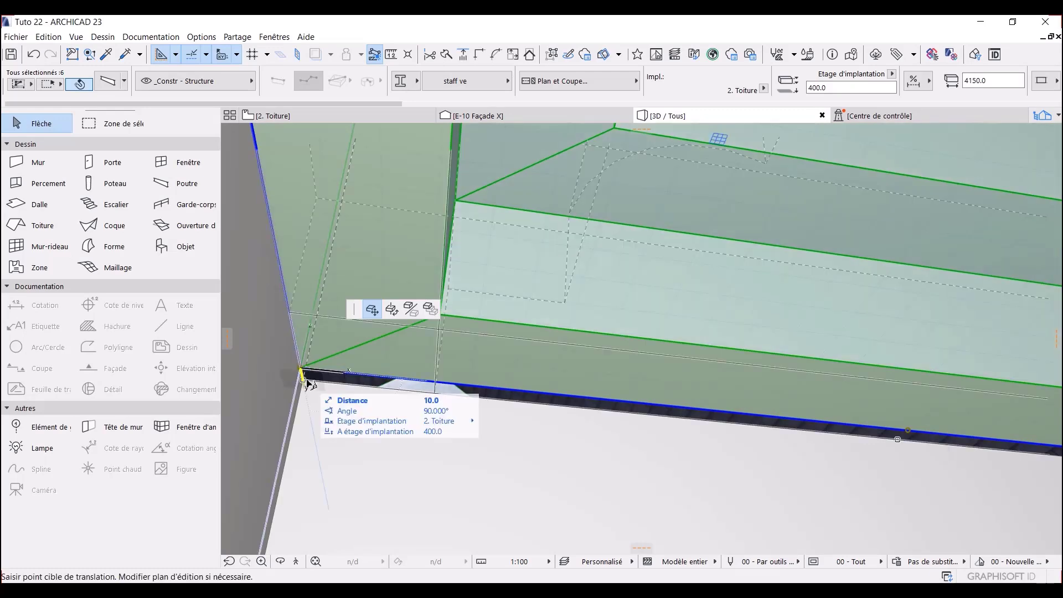
{"action": "left_click", "coordinate": [302, 371]}
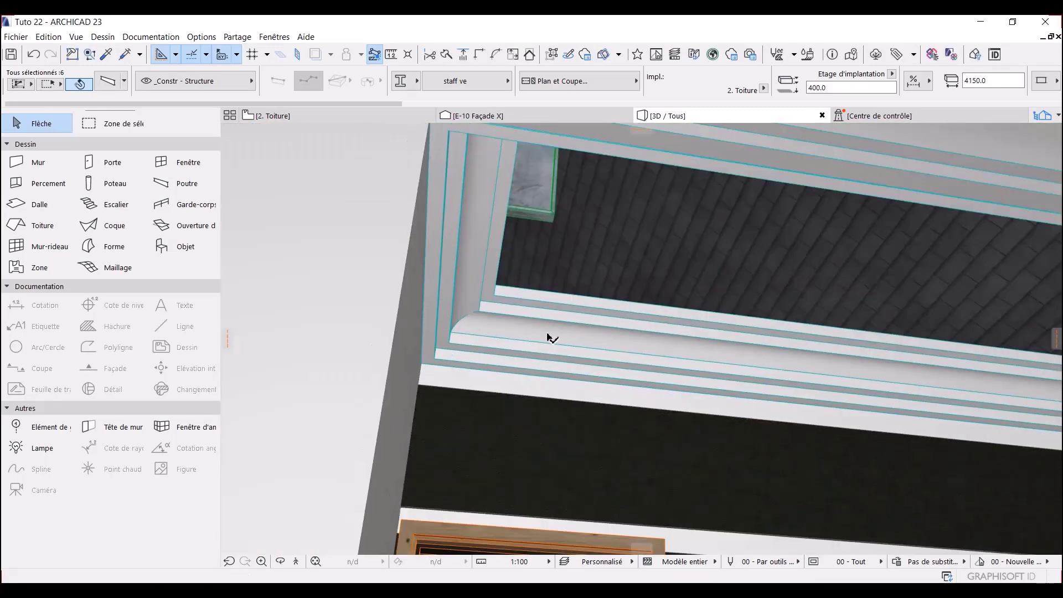
{"action": "key", "text": "Escape"}
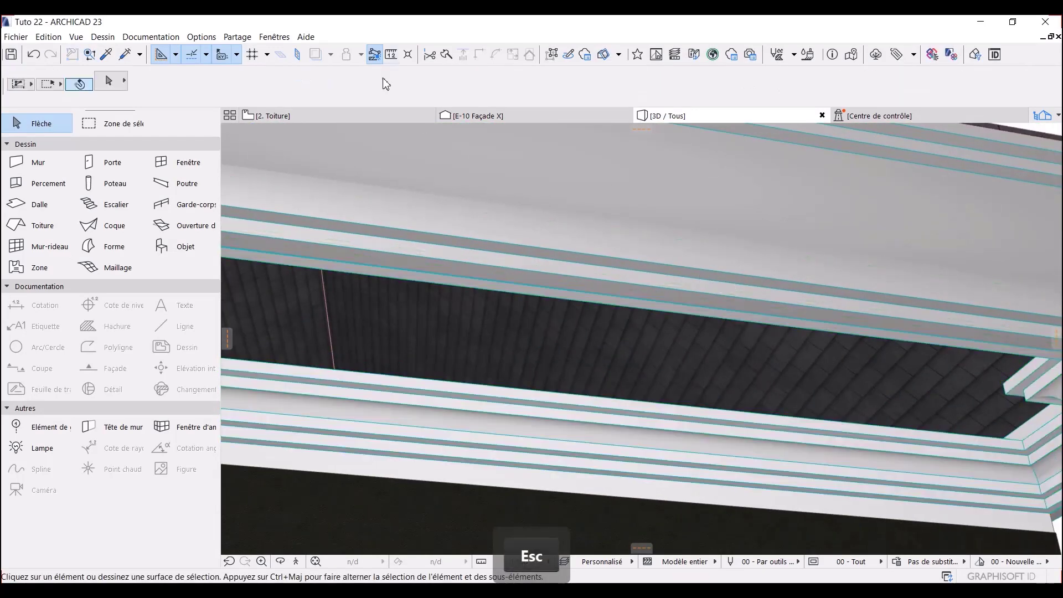
Step: Activate the Slab tool in the Toiture plan and accept defaults of 50 mm thickness, Béton armé (Coulé) and Paint - Titanium White surfaces
{"action": "left_click", "coordinate": [359, 115]}
{"action": "scroll", "coordinate": [415, 258], "scroll_direction": "down", "scroll_amount": 4}
{"action": "scroll", "coordinate": [415, 258], "scroll_direction": "down", "scroll_amount": 1}
{"action": "left_click", "coordinate": [33, 211]}
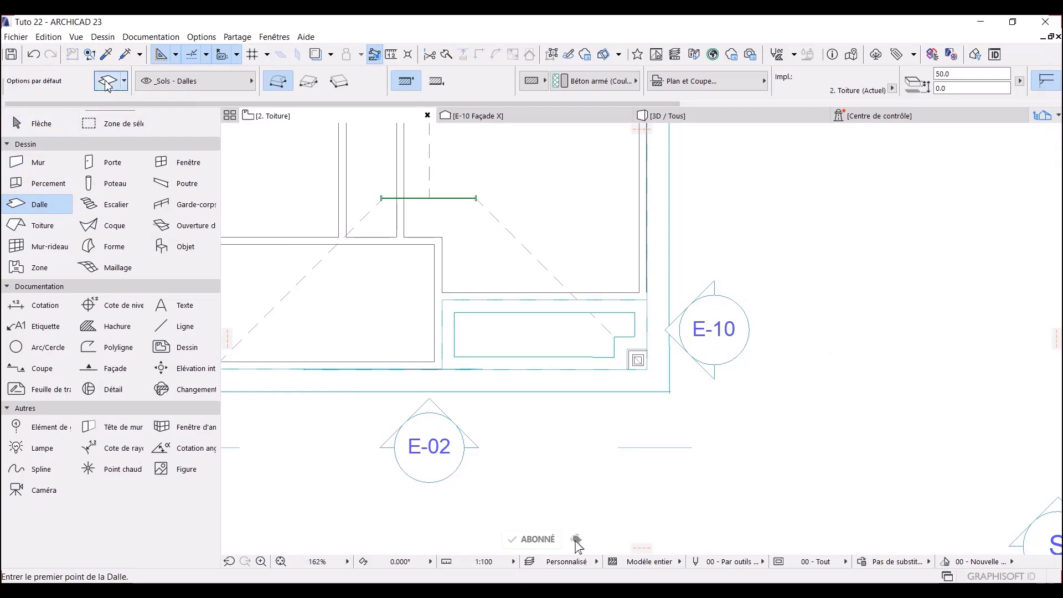
{"action": "key", "text": "ctrl+t"}
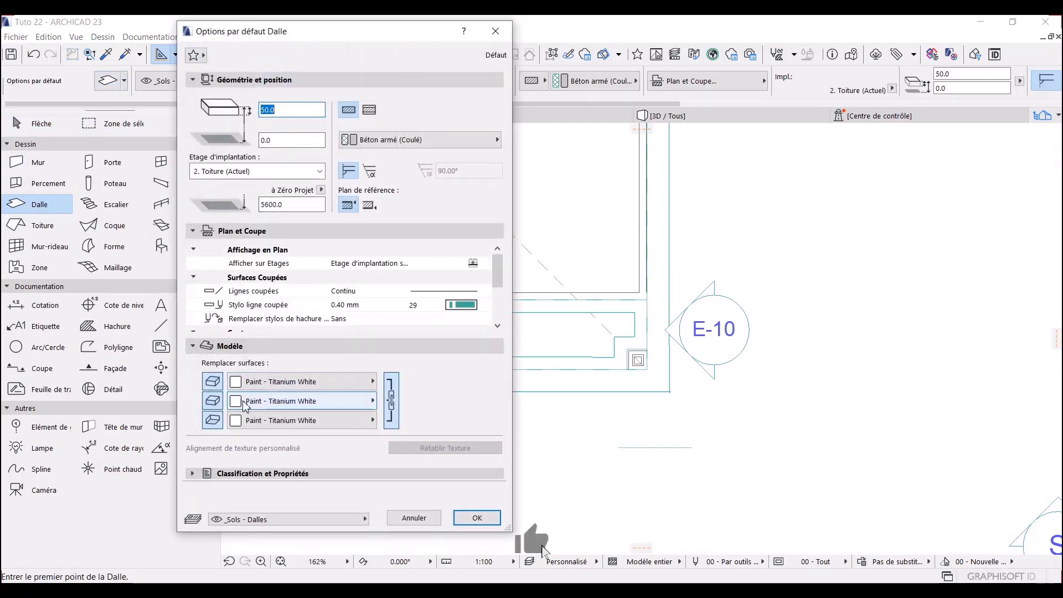
{"action": "left_click", "coordinate": [476, 519]}
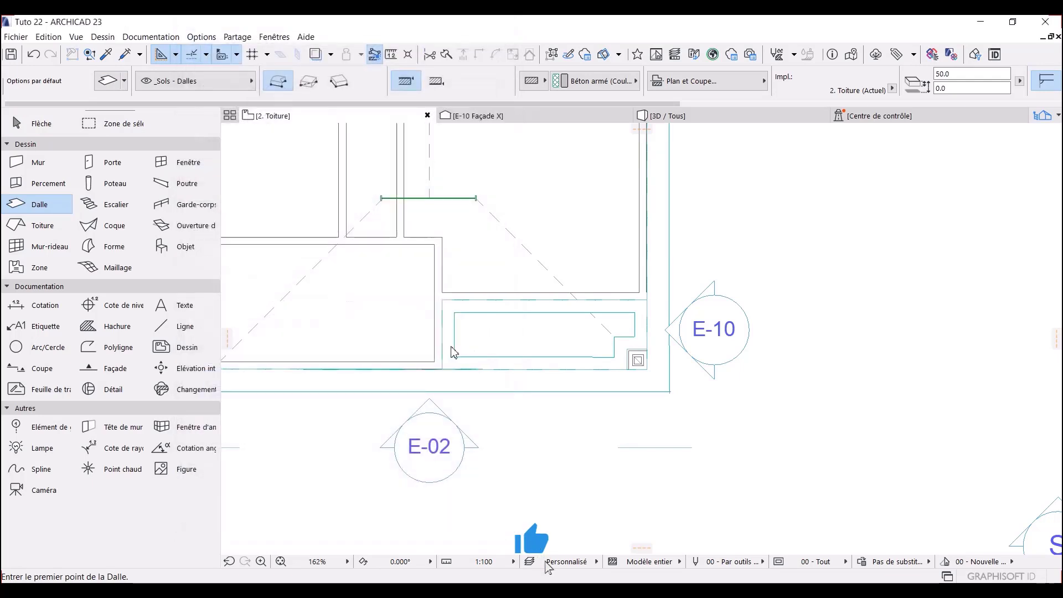
Step: Draw a polygonal slab along the cornice's inner outline, following the notch around the column and closing at the starting corner
{"action": "scroll", "coordinate": [456, 337], "scroll_direction": "up", "scroll_amount": 3}
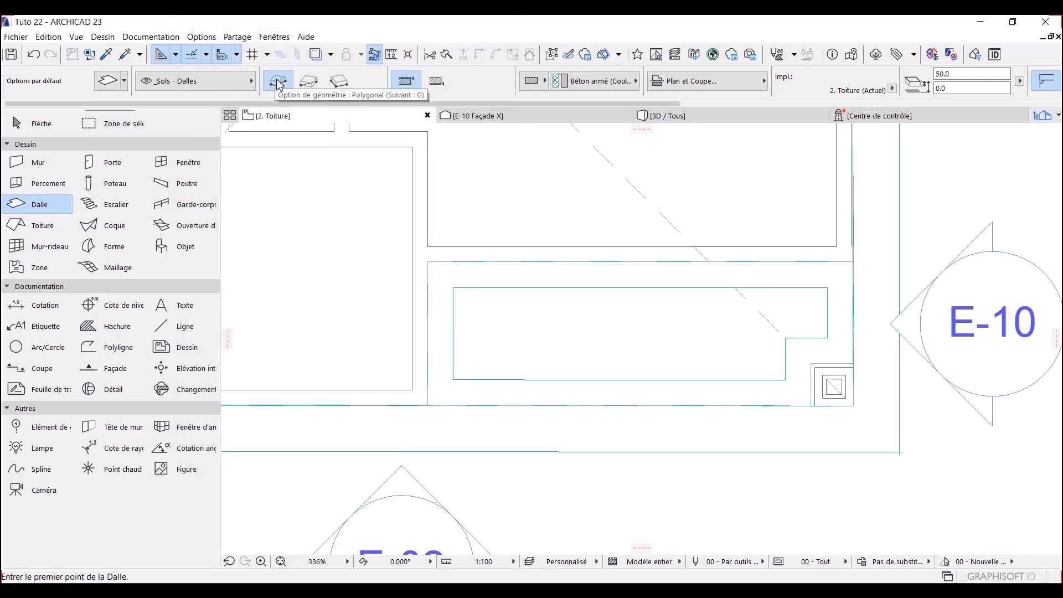
{"action": "left_click", "coordinate": [454, 288]}
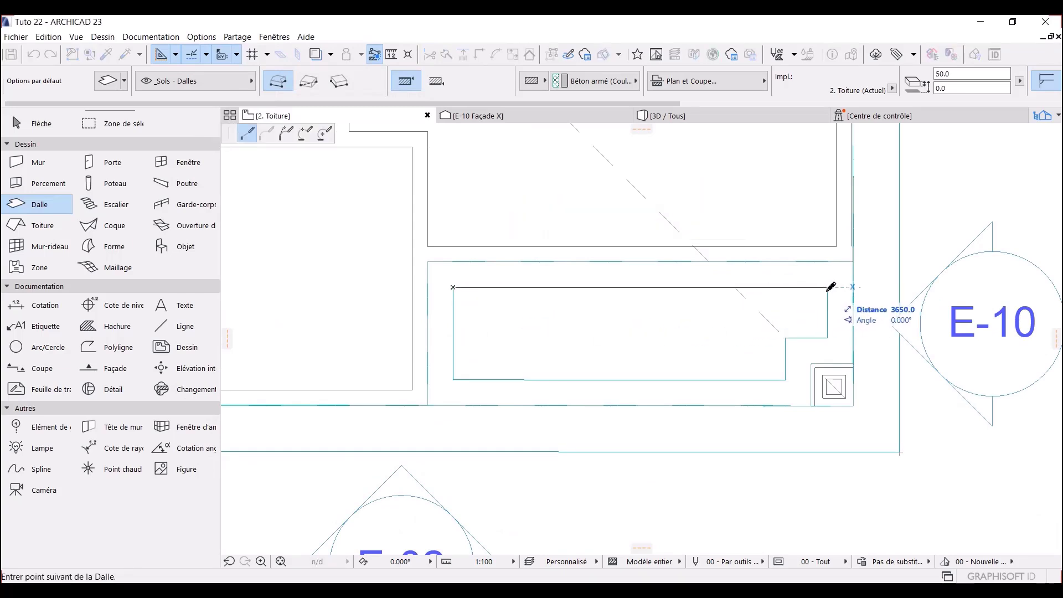
{"action": "left_click", "coordinate": [828, 337]}
{"action": "left_click", "coordinate": [785, 338]}
{"action": "left_click", "coordinate": [785, 380]}
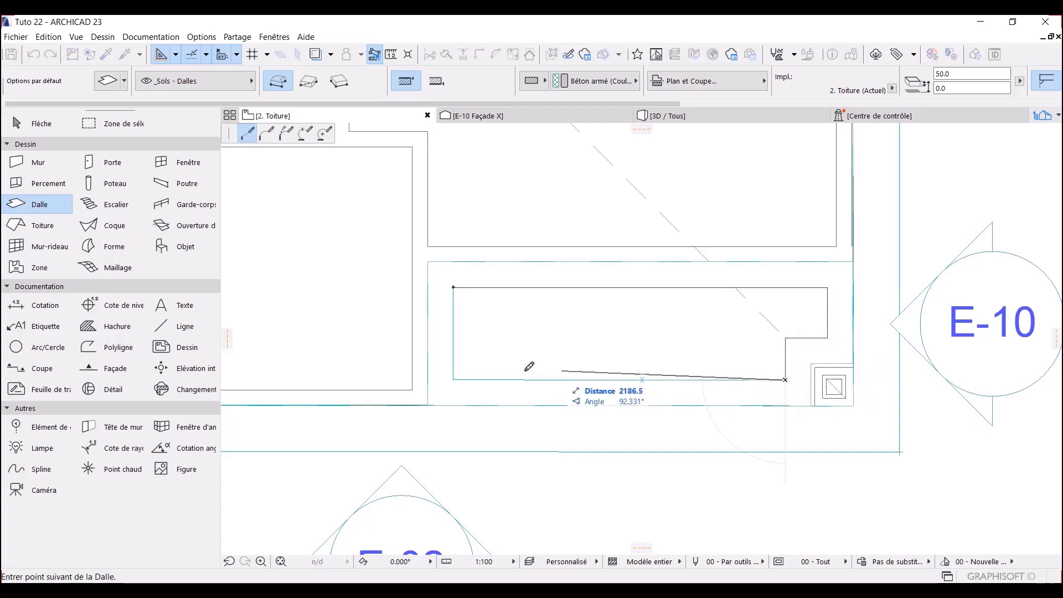
{"action": "left_click", "coordinate": [453, 380]}
{"action": "left_click", "coordinate": [455, 287]}
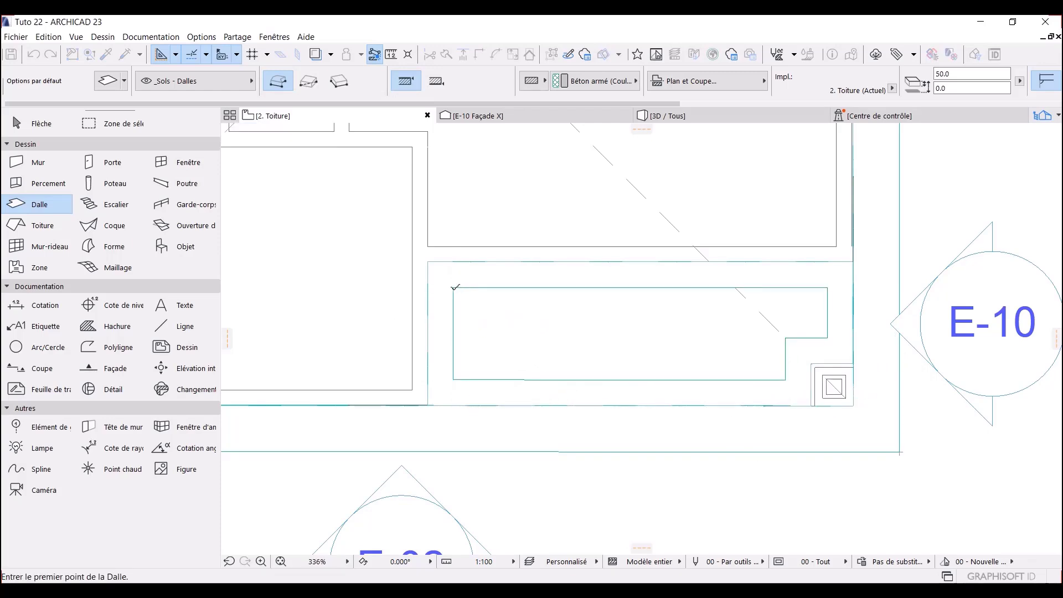
Step: In the 3D view, raise the new slab 650 mm by its lower corner to the cornice's inner corner and deselect it
{"action": "scroll", "coordinate": [525, 277], "scroll_direction": "down", "scroll_amount": 3}
{"action": "left_click", "coordinate": [677, 117]}
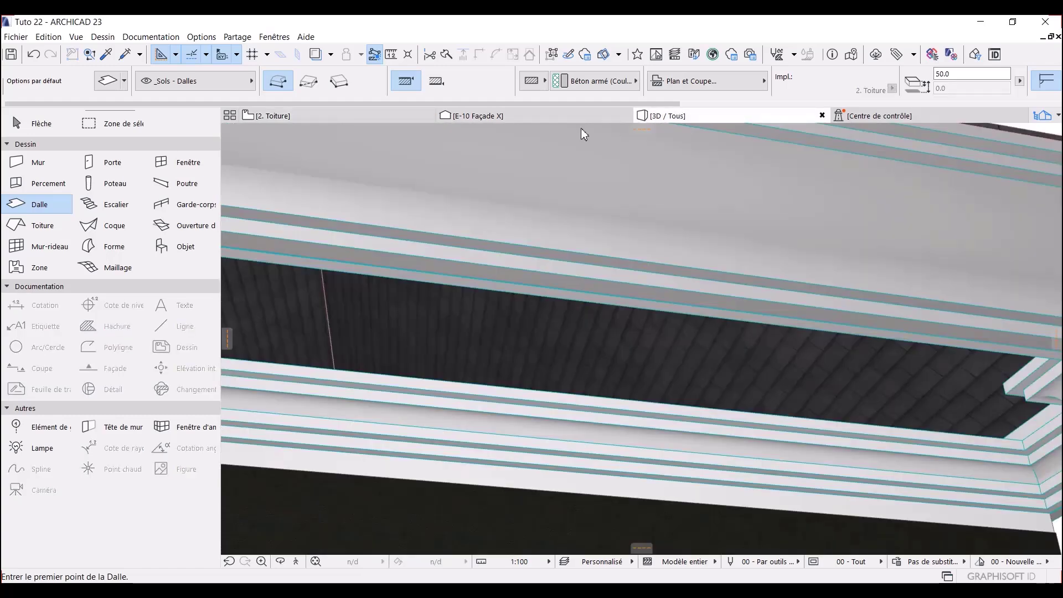
{"action": "middle_click_drag", "start_coordinate": [445, 300], "coordinate": [484, 306]}
{"action": "middle_click_drag", "start_coordinate": [598, 171], "coordinate": [521, 275]}
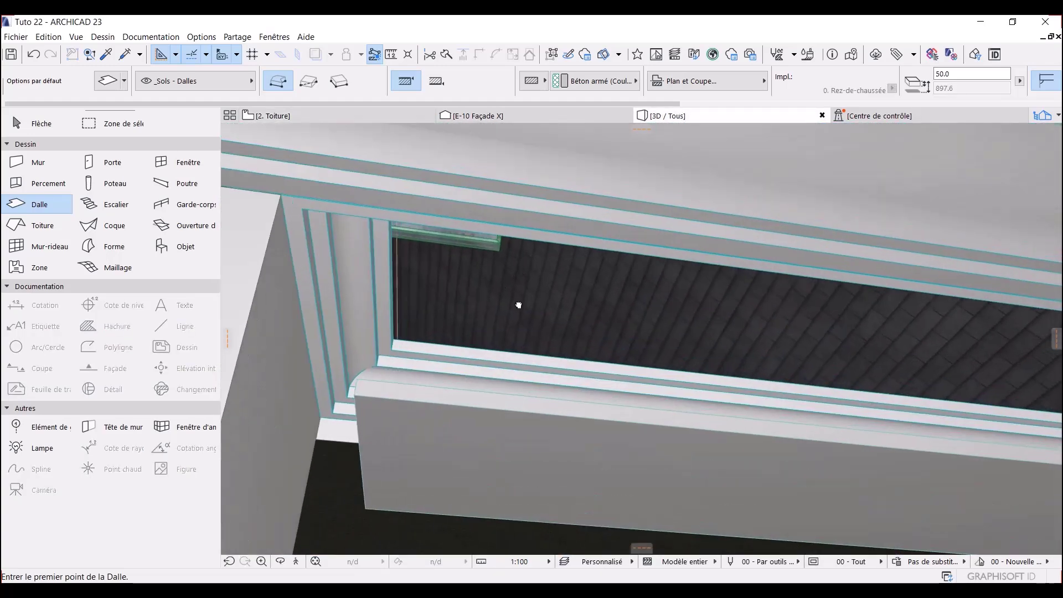
{"action": "key", "text": "Escape"}
{"action": "left_click", "coordinate": [410, 431]}
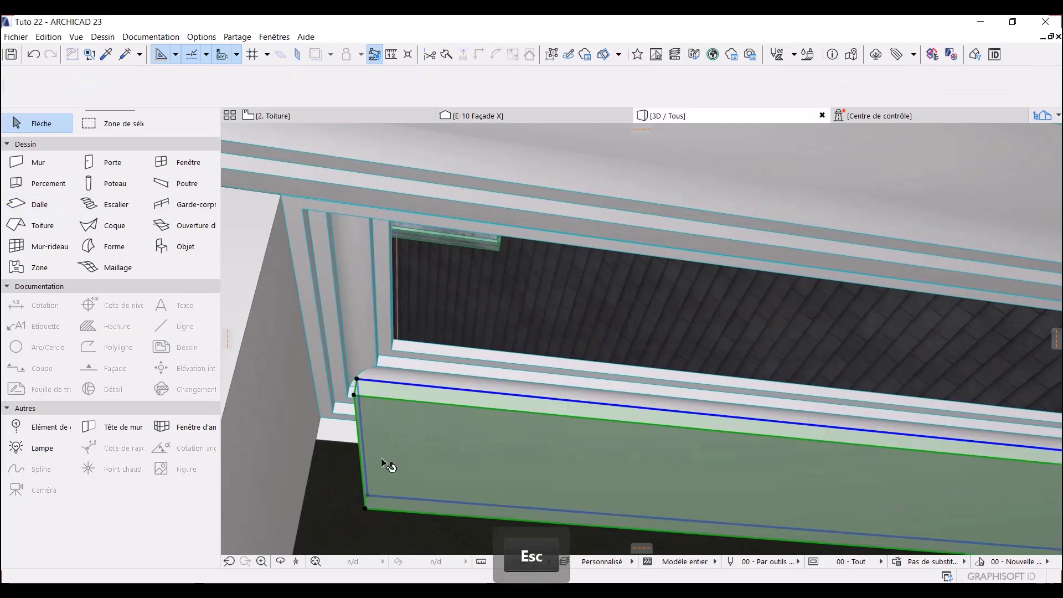
{"action": "left_click", "coordinate": [366, 510]}
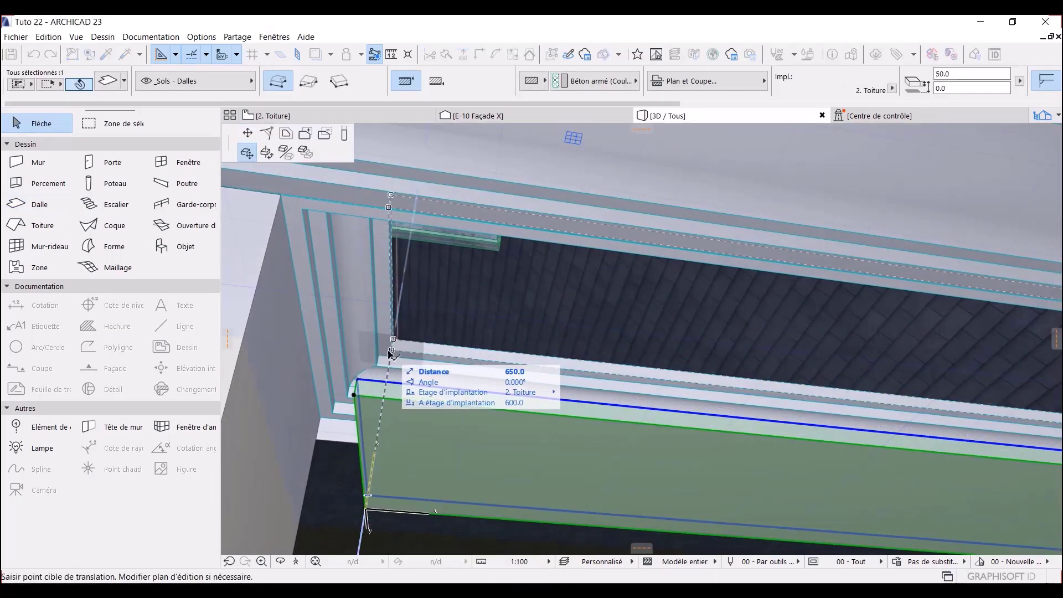
{"action": "left_click", "coordinate": [390, 353]}
{"action": "scroll", "coordinate": [391, 353], "scroll_direction": "up", "scroll_amount": 2}
{"action": "scroll", "coordinate": [465, 351], "scroll_direction": "down", "scroll_amount": 4}
{"action": "middle_click_drag", "start_coordinate": [775, 282], "coordinate": [653, 370]}
{"action": "key", "text": "Escape"}
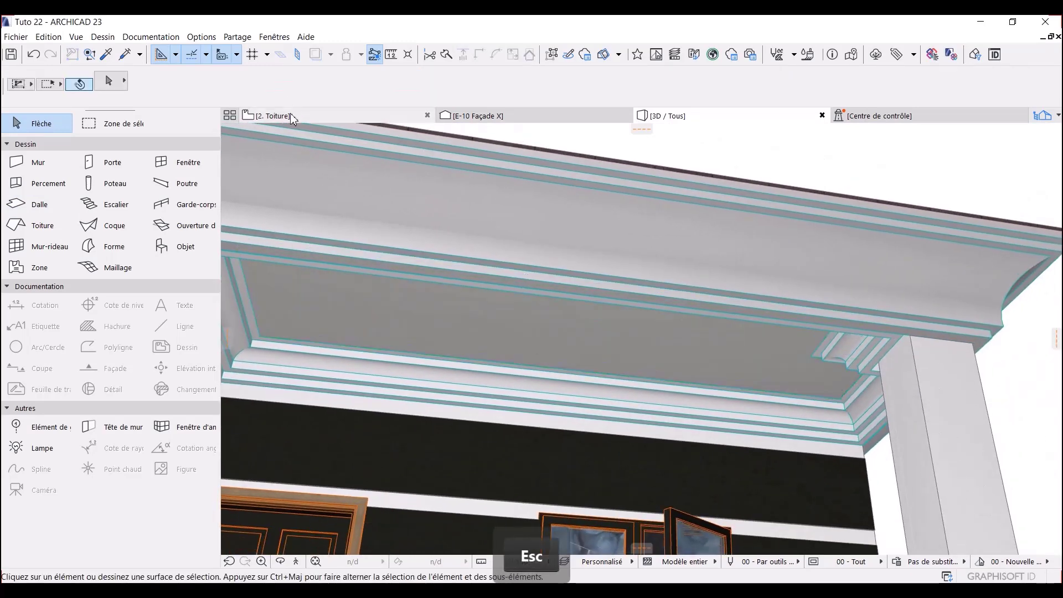
Step: In the Toiture plan, draw two crossing guide lines from the midpoints of the slab's side edge and its long back edge
{"action": "left_click", "coordinate": [292, 117]}
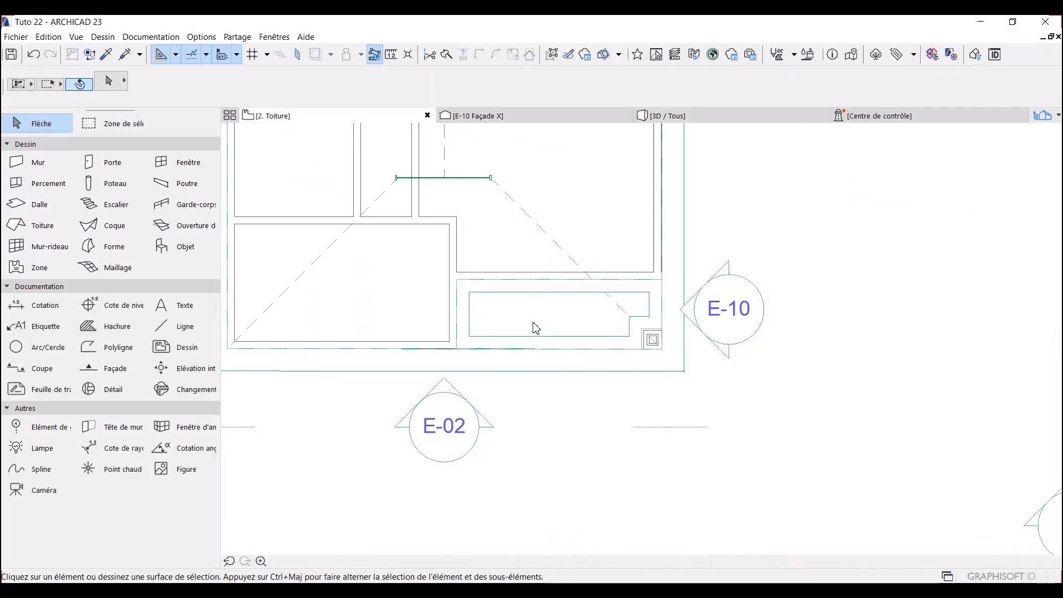
{"action": "scroll", "coordinate": [543, 324], "scroll_direction": "up", "scroll_amount": 2}
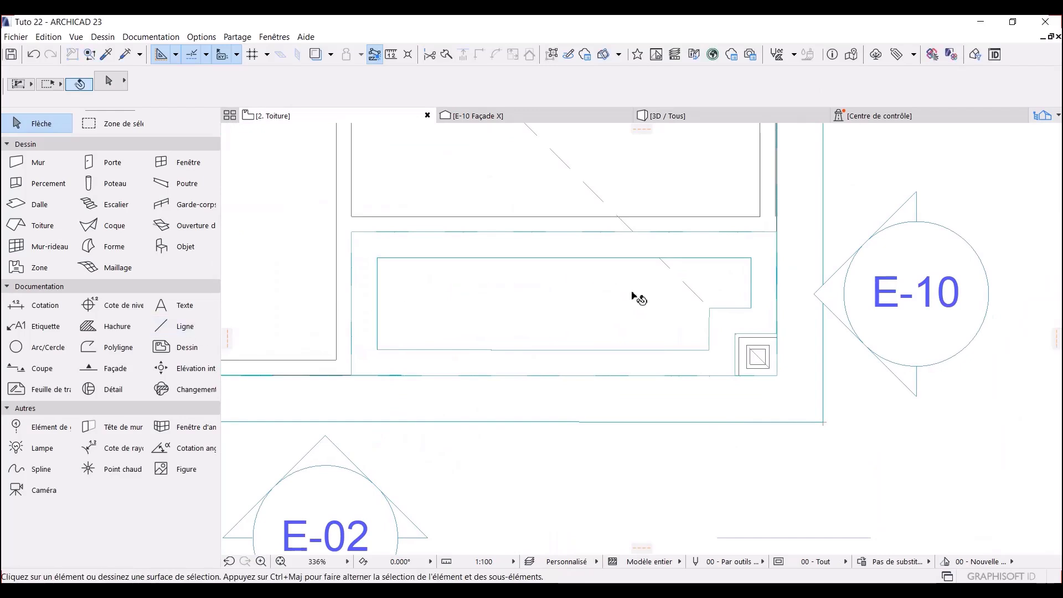
{"action": "middle_click_drag", "start_coordinate": [684, 308], "coordinate": [618, 307]}
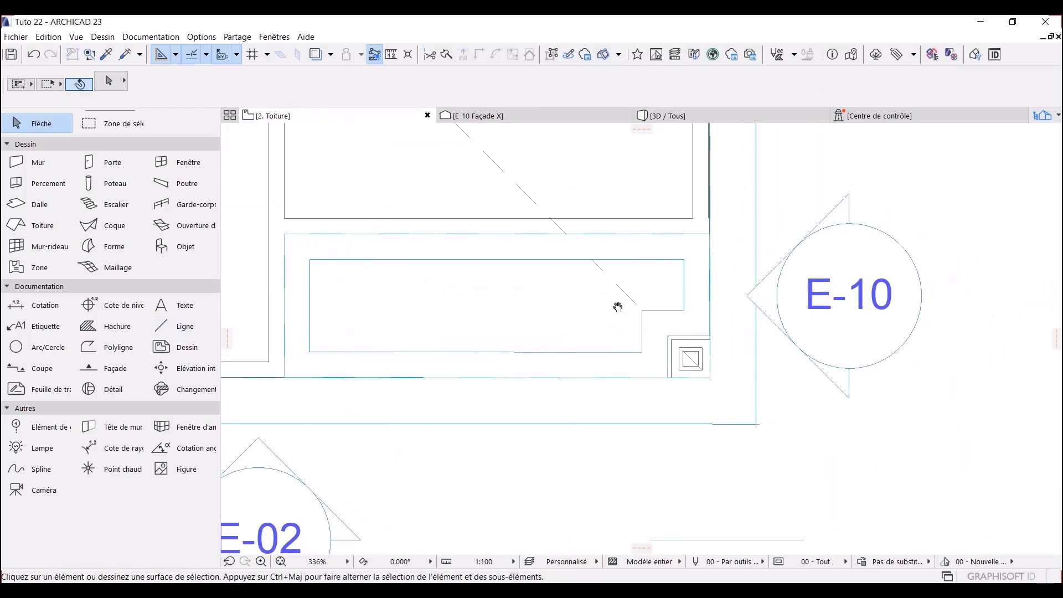
{"action": "left_click", "coordinate": [175, 327]}
{"action": "scroll", "coordinate": [311, 308], "scroll_direction": "up", "scroll_amount": 3}
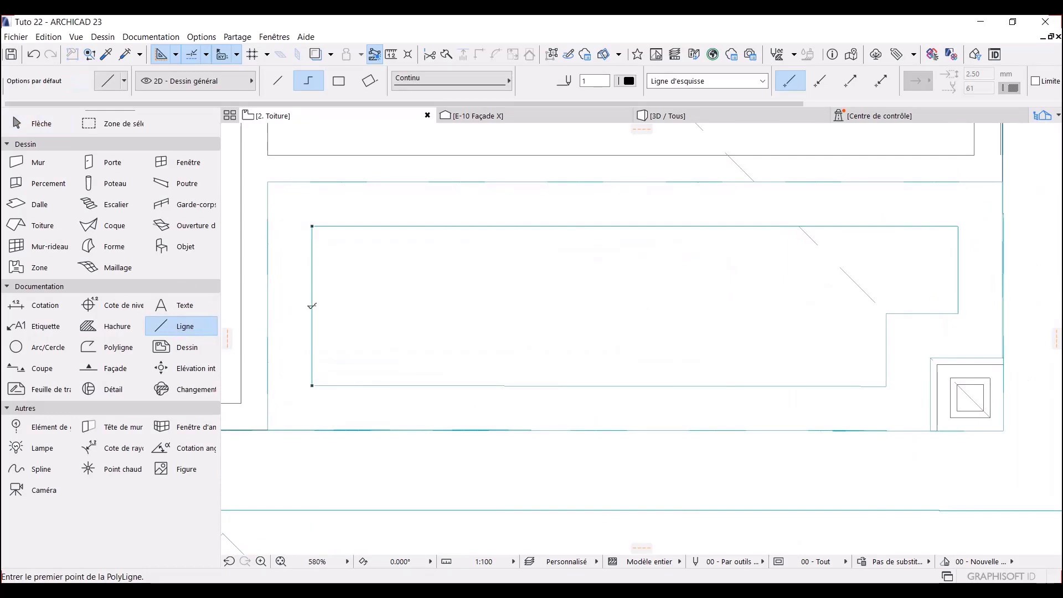
{"action": "left_click", "coordinate": [312, 305]}
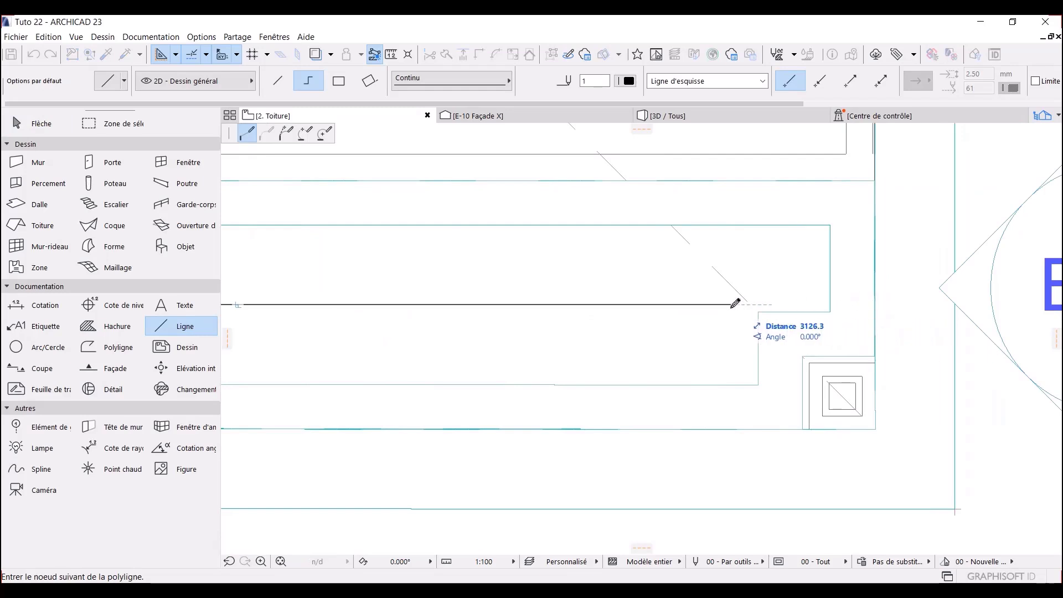
{"action": "left_click", "coordinate": [687, 305]}
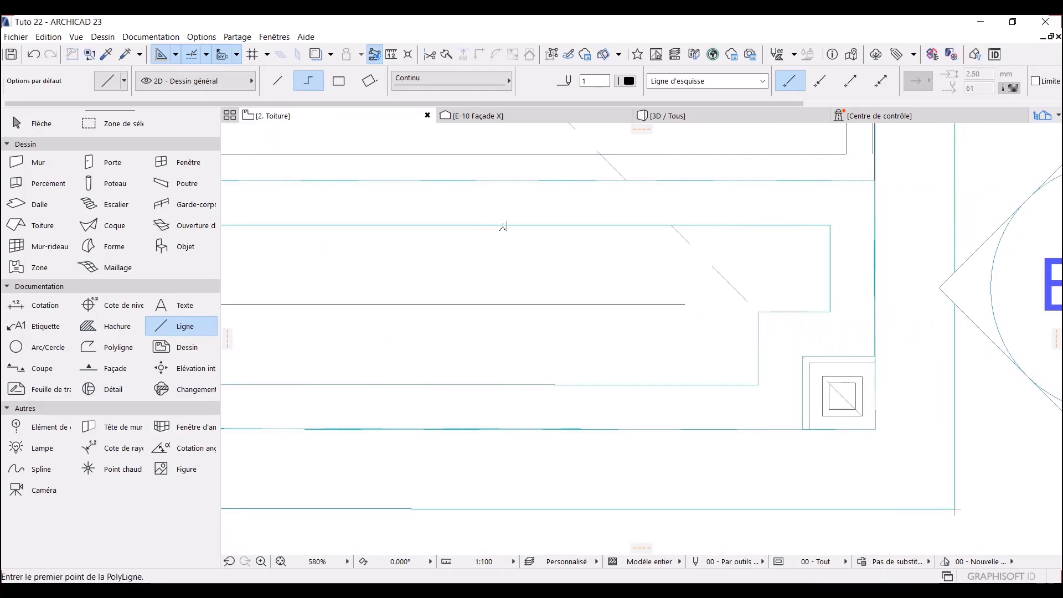
{"action": "left_click", "coordinate": [507, 224]}
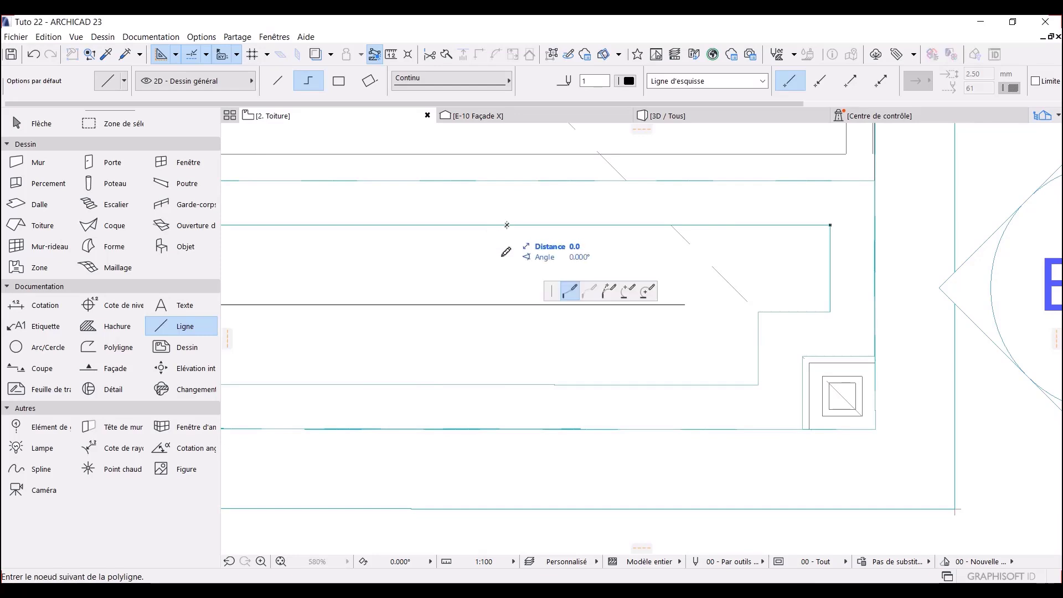
{"action": "double_click", "coordinate": [507, 353]}
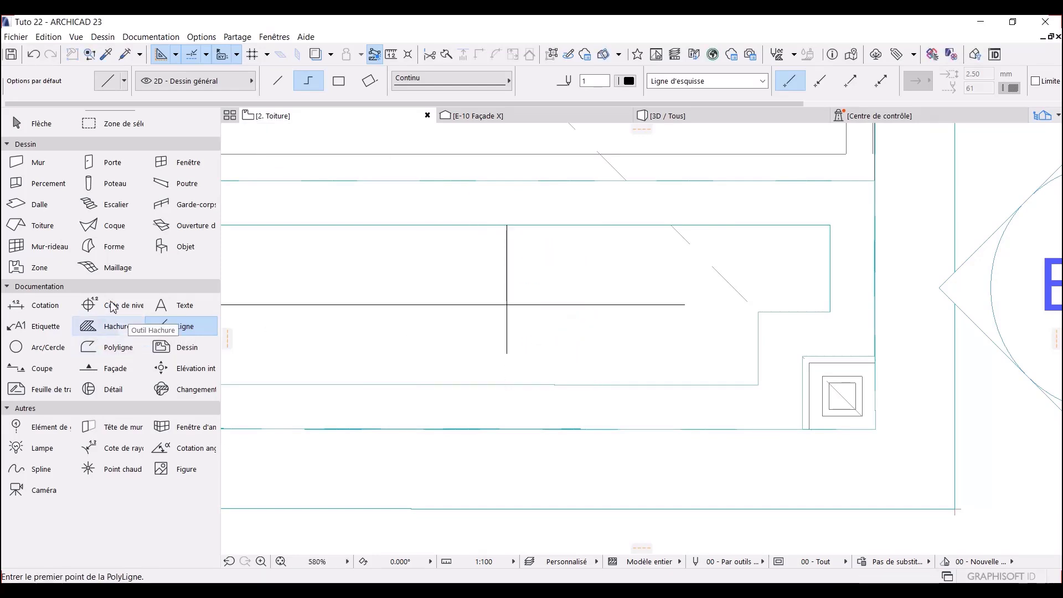
Step: Draw a circle of about 360 mm radius centred on the intersection of the two guide lines
{"action": "left_click", "coordinate": [36, 349]}
{"action": "scroll", "coordinate": [487, 308], "scroll_direction": "up", "scroll_amount": 3}
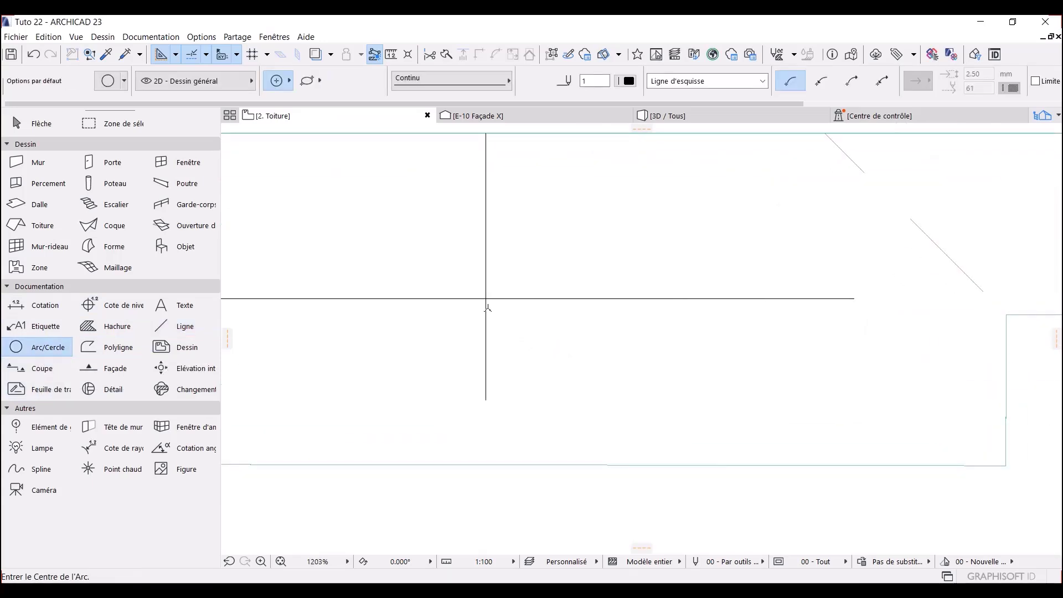
{"action": "left_click", "coordinate": [487, 299]}
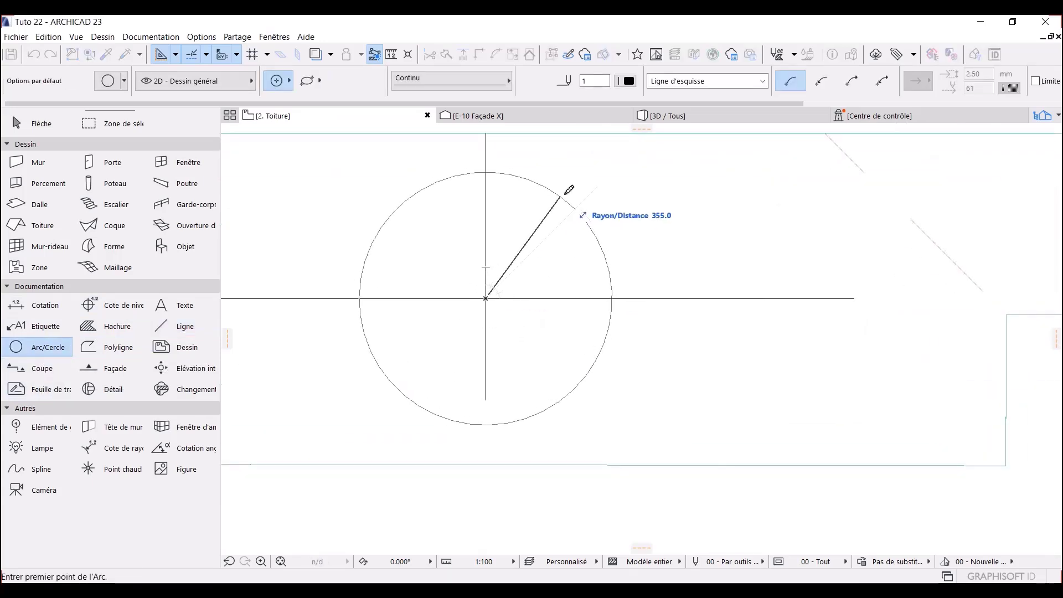
{"action": "left_click", "coordinate": [577, 208]}
{"action": "left_click", "coordinate": [577, 208]}
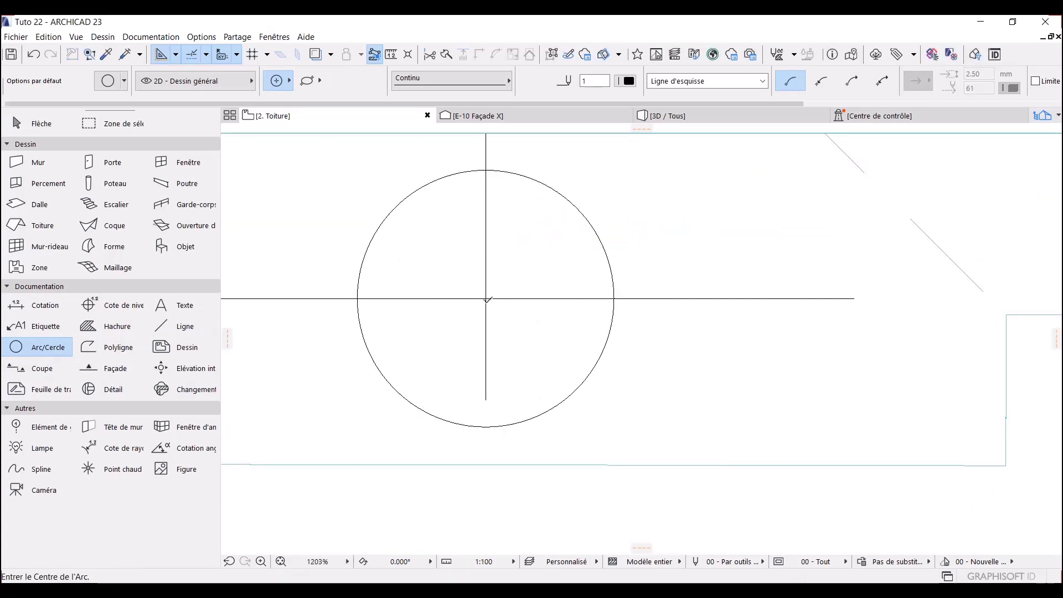
Step: Draw two smaller concentric circles inside the first from the same centre, and leave the Arc/Circle tool
{"action": "left_click", "coordinate": [486, 299]}
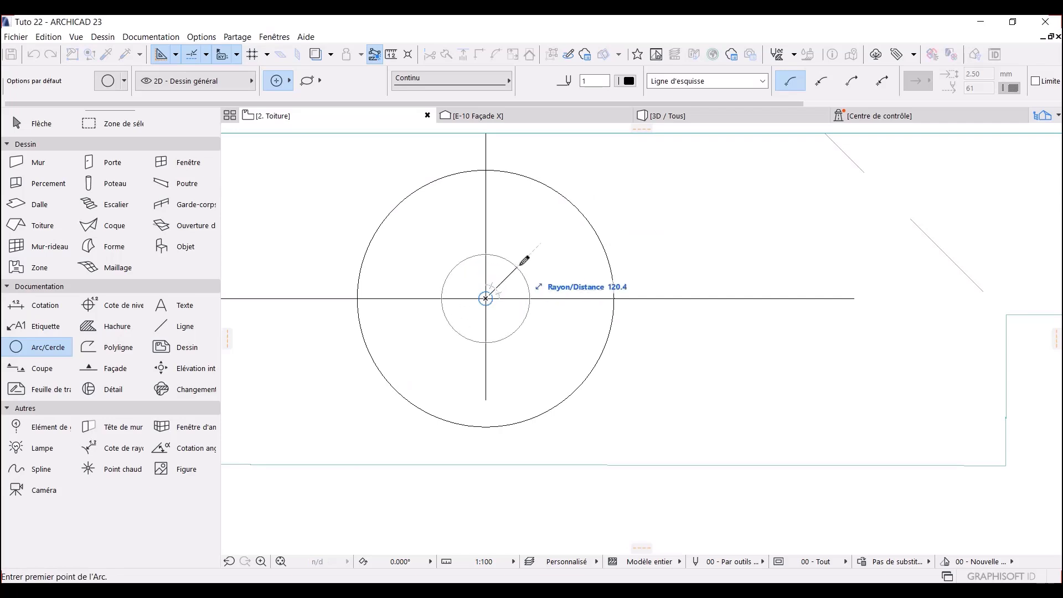
{"action": "left_click", "coordinate": [551, 238]}
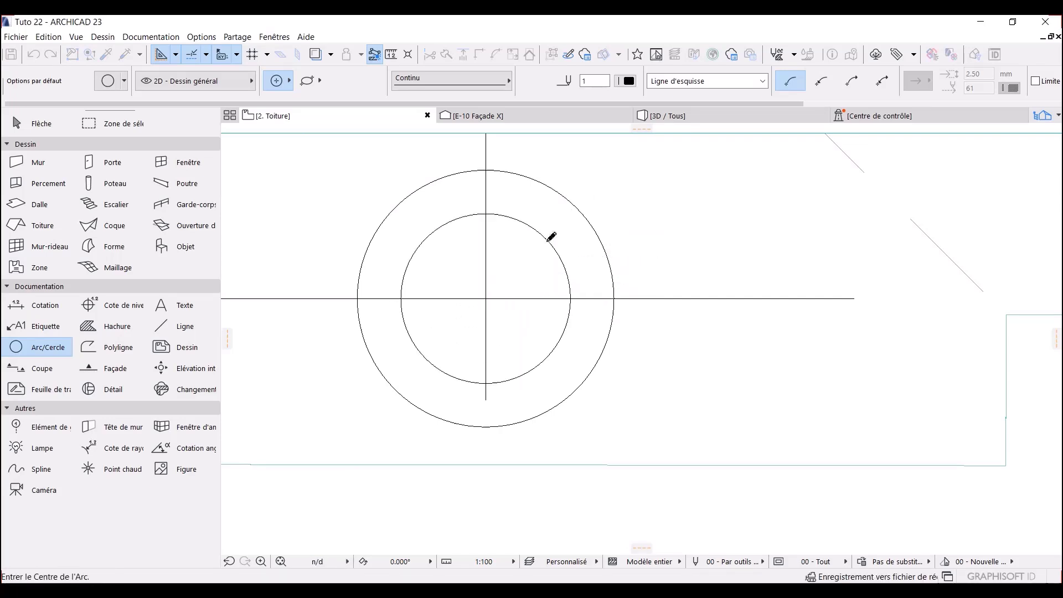
{"action": "left_click", "coordinate": [487, 299]}
{"action": "left_click", "coordinate": [521, 264]}
{"action": "left_click", "coordinate": [521, 264]}
{"action": "key", "text": "Escape"}
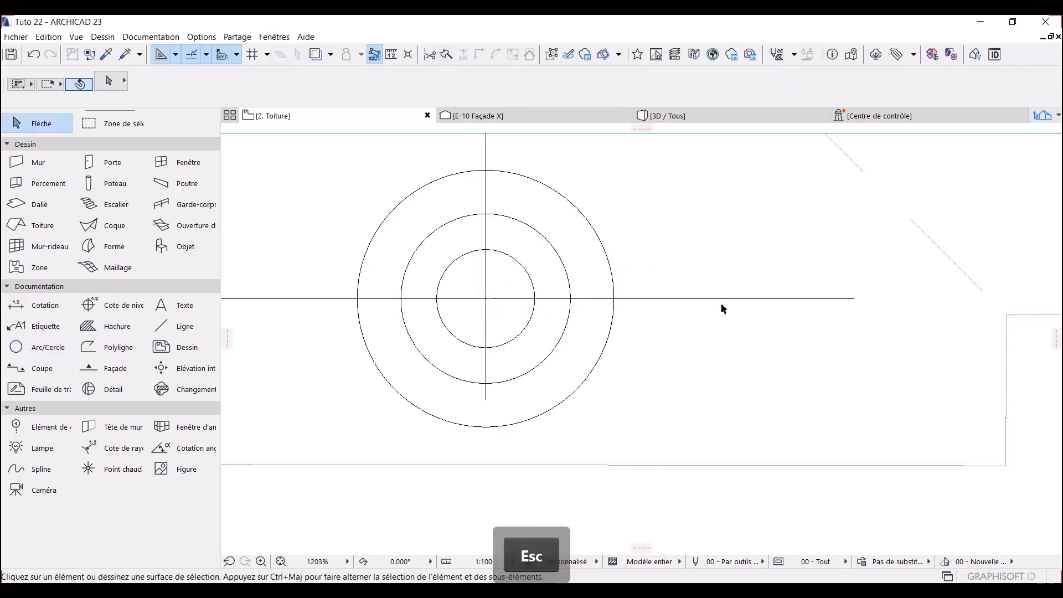
Step: Delete both guide lines crossing the concentric circles
{"action": "left_click", "coordinate": [738, 299]}
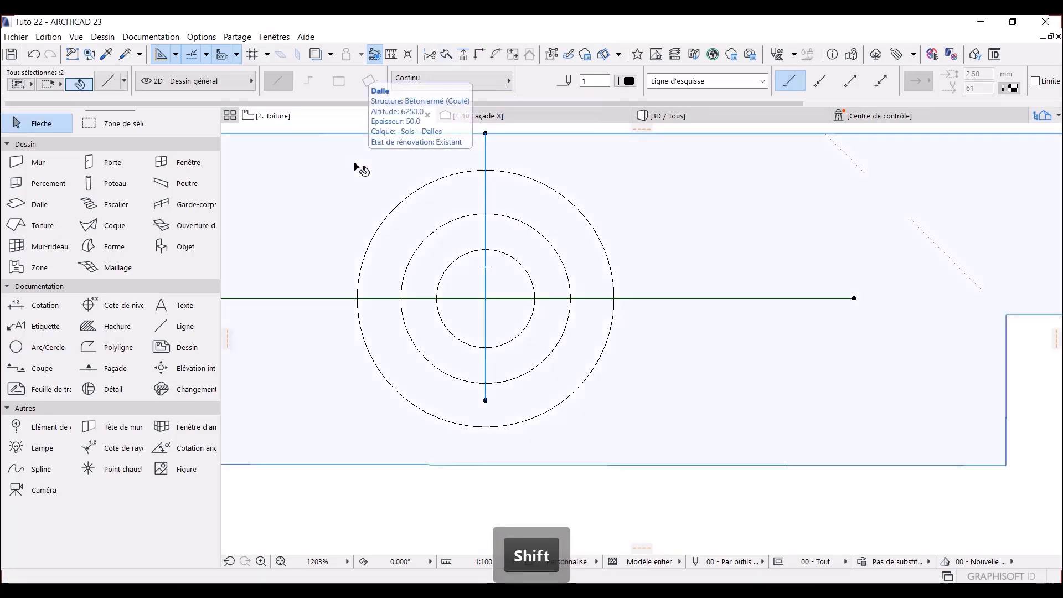
{"action": "key", "text": "Delete"}
{"action": "key", "text": "Escape"}
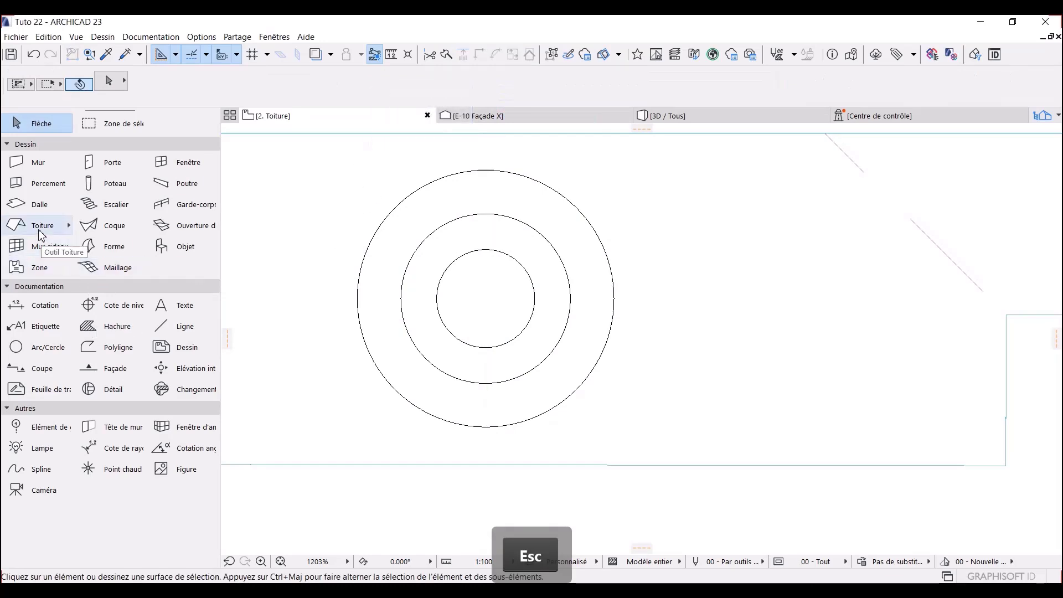
Step: Create 75 mm thick slabs from the three concentric circles, using the default slab settings with the thickness set to 75
{"action": "left_click", "coordinate": [36, 210]}
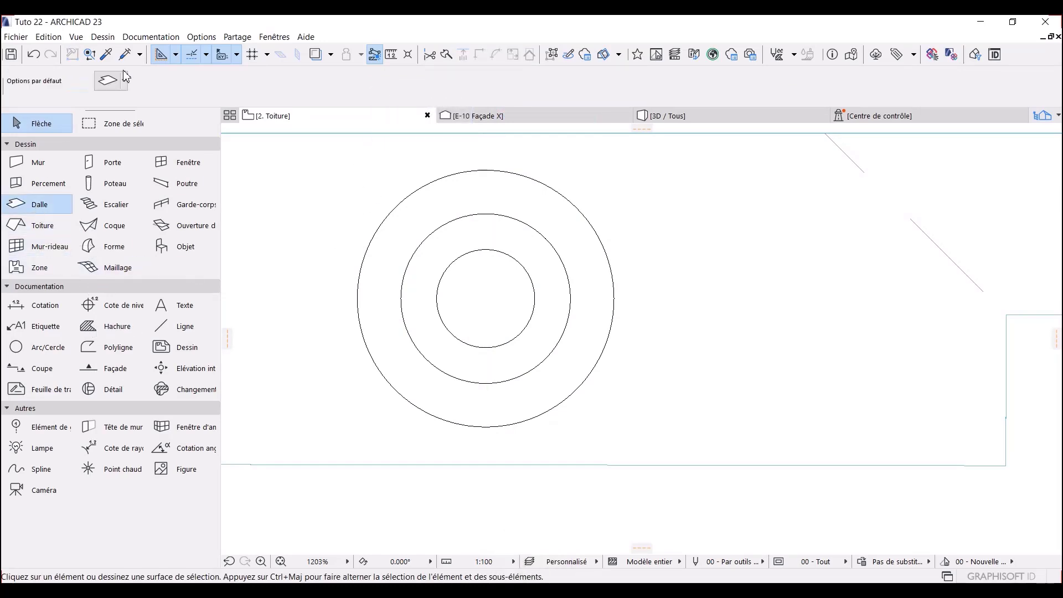
{"action": "key", "text": "ctrl+t"}
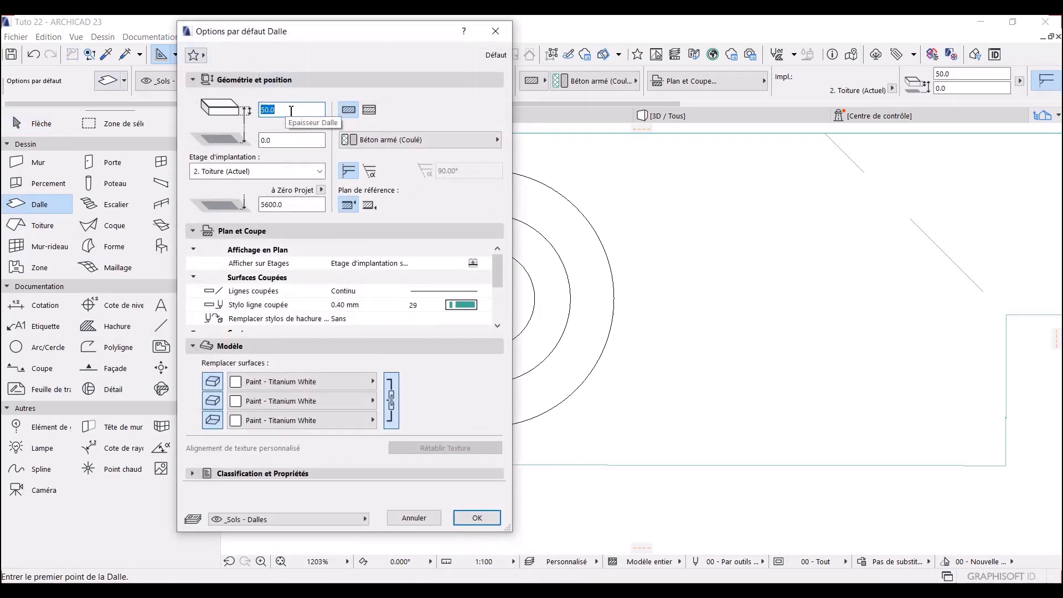
{"action": "type", "text": "75"}
{"action": "key", "text": "Return"}
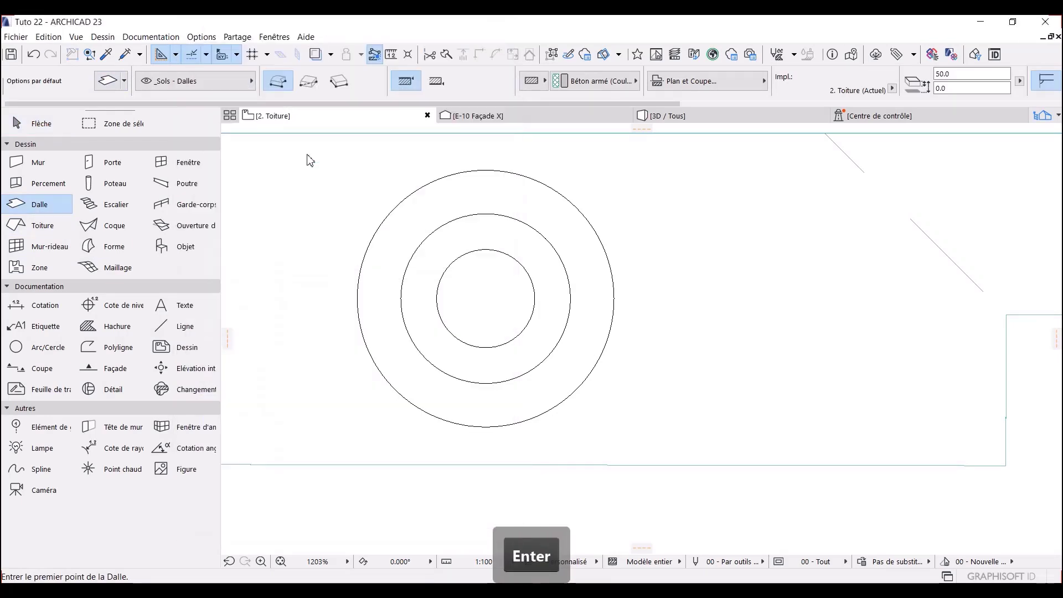
{"action": "key", "text": "space"}
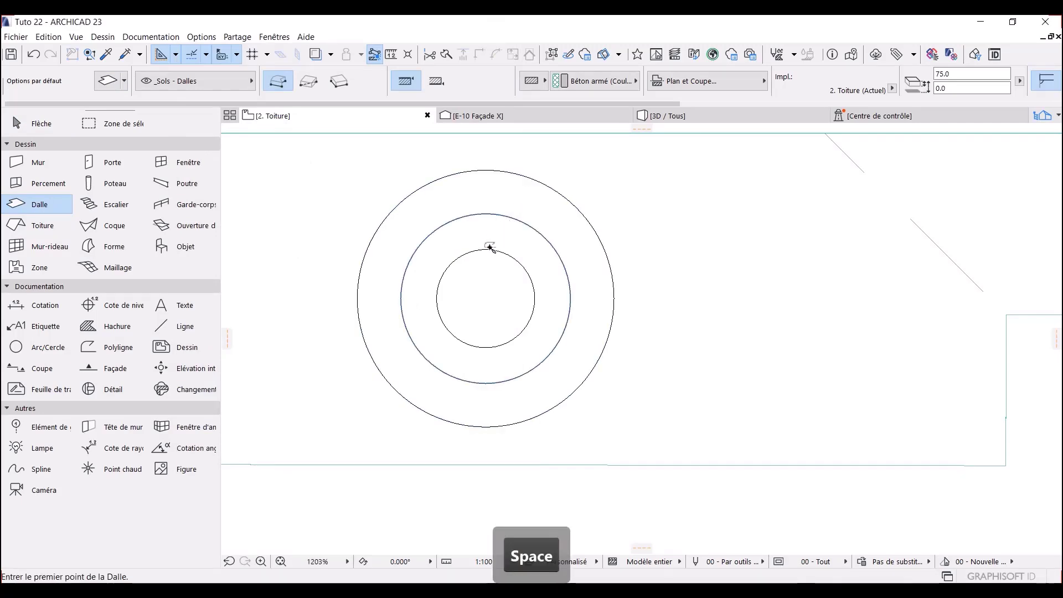
{"action": "key", "text": "Escape"}
Step: In the 3D view, raise the largest circular slab vertically against the veranda ceiling, to about 563 mm above the Toiture storey
{"action": "left_click", "coordinate": [665, 116]}
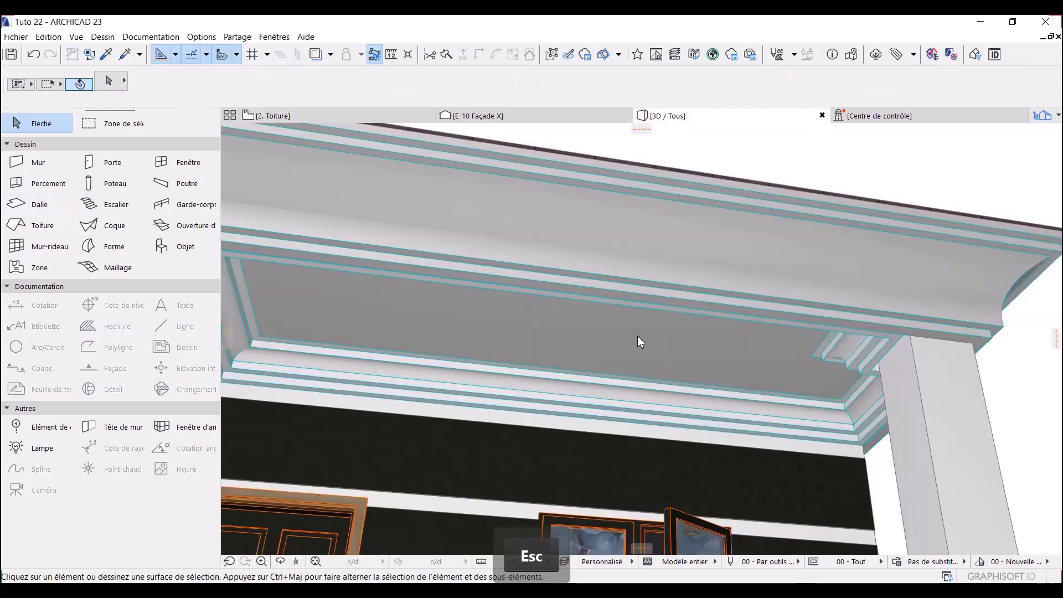
{"action": "left_click", "coordinate": [583, 408]}
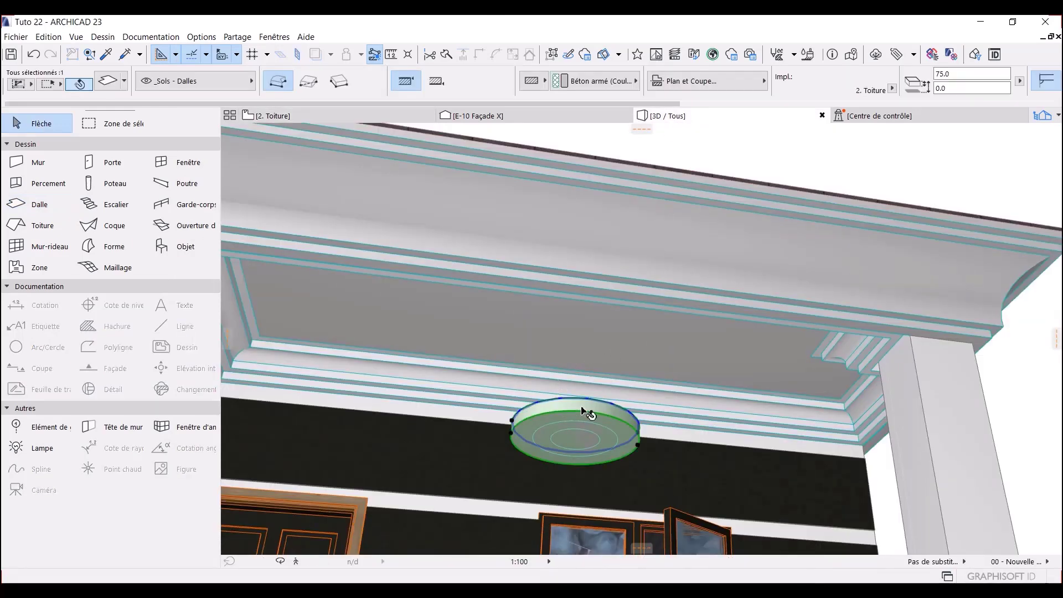
{"action": "left_click", "coordinate": [580, 406]}
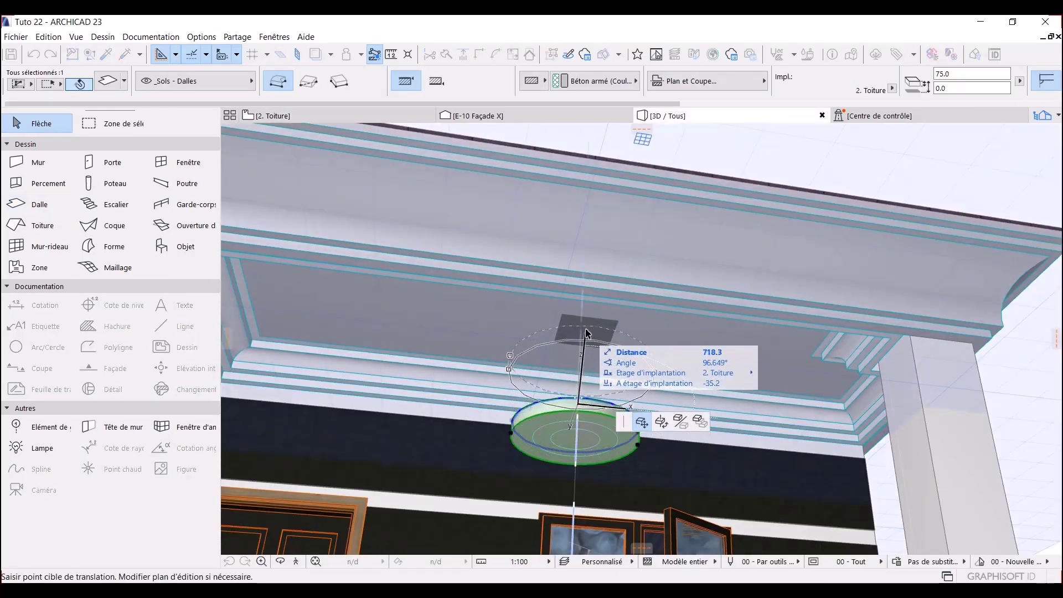
{"action": "left_click", "coordinate": [584, 320]}
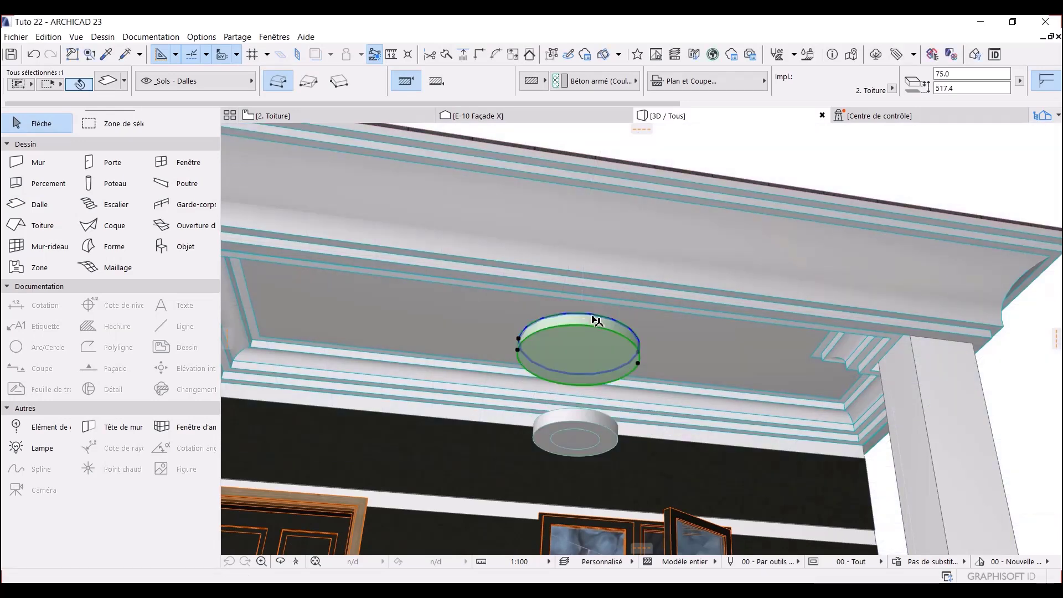
{"action": "scroll", "coordinate": [590, 320], "scroll_direction": "up", "scroll_amount": 2}
{"action": "left_click", "coordinate": [577, 321]}
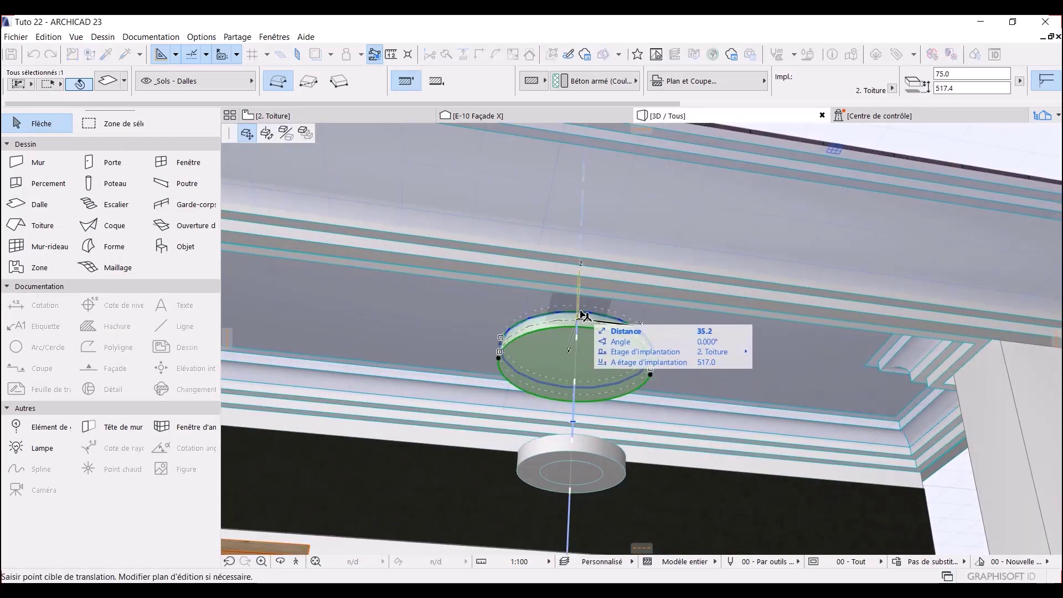
{"action": "left_click", "coordinate": [581, 311]}
Step: Raise the medium circular slab vertically beneath the largest one, to about 495 mm above the Toiture storey
{"action": "left_click", "coordinate": [575, 449]}
{"action": "left_click", "coordinate": [574, 441]}
{"action": "left_click", "coordinate": [582, 337]}
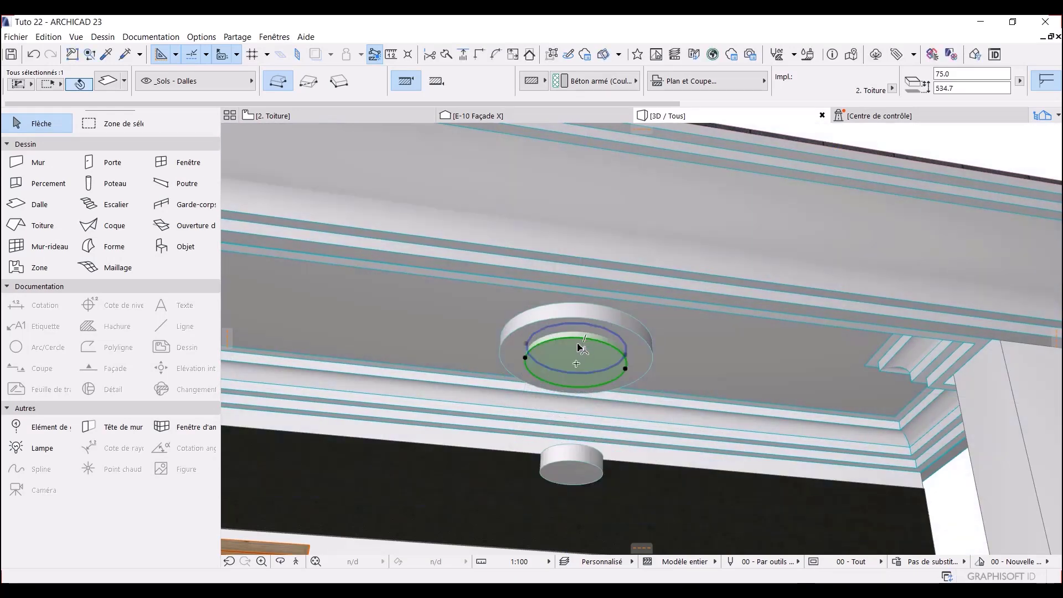
{"action": "left_click", "coordinate": [578, 343]}
{"action": "key", "text": "Escape"}
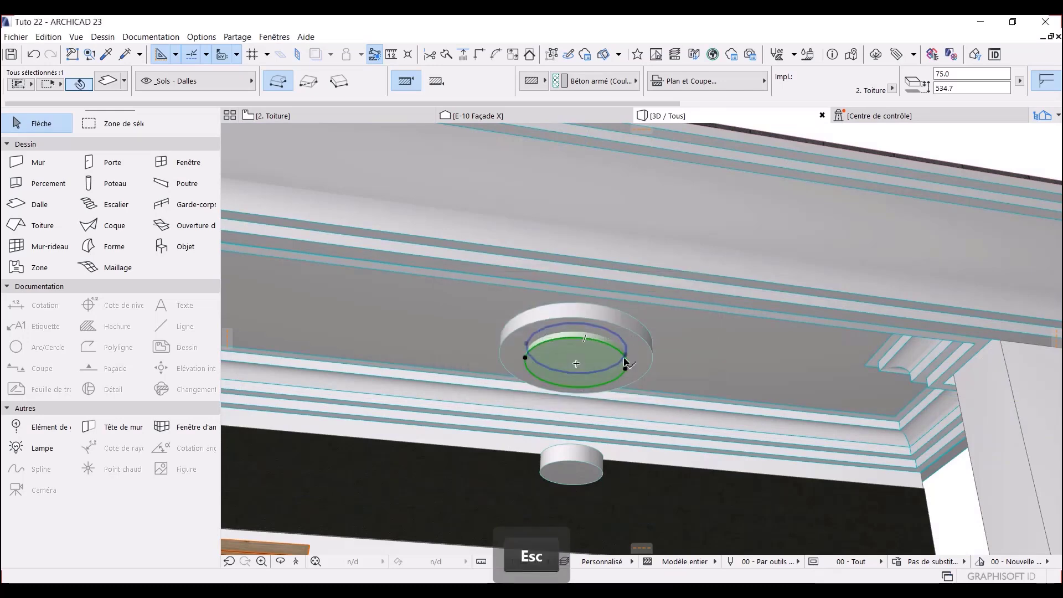
{"action": "left_click", "coordinate": [626, 356]}
{"action": "left_click", "coordinate": [626, 364]}
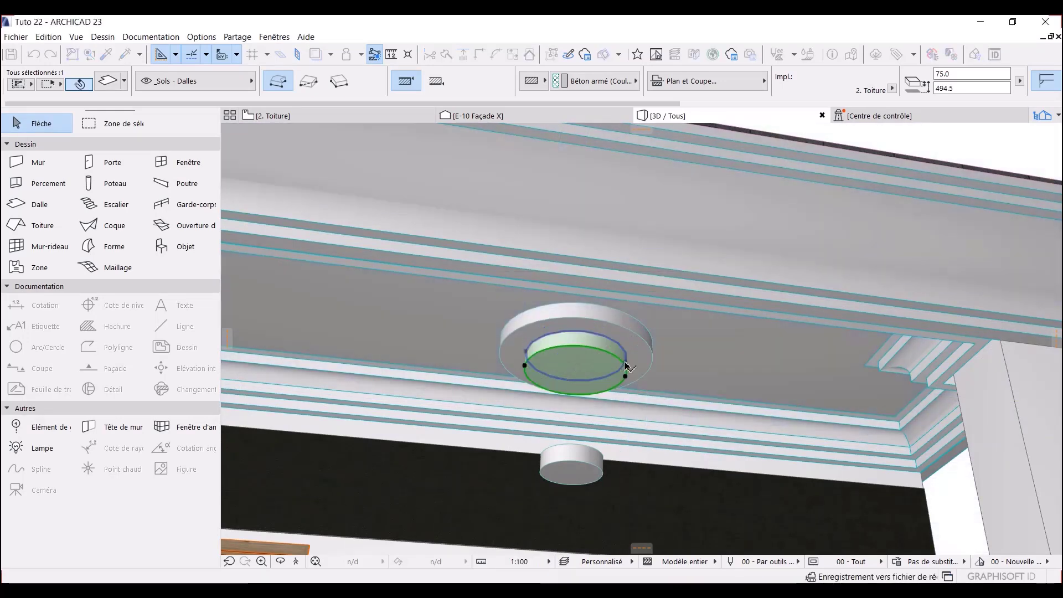
Step: Raise the smallest circular slab vertically beneath the medium one, to about 455 mm above the Toiture storey
{"action": "middle_click_drag", "start_coordinate": [556, 338], "coordinate": [529, 383]}
{"action": "left_click", "coordinate": [548, 512]}
{"action": "left_click", "coordinate": [537, 496]}
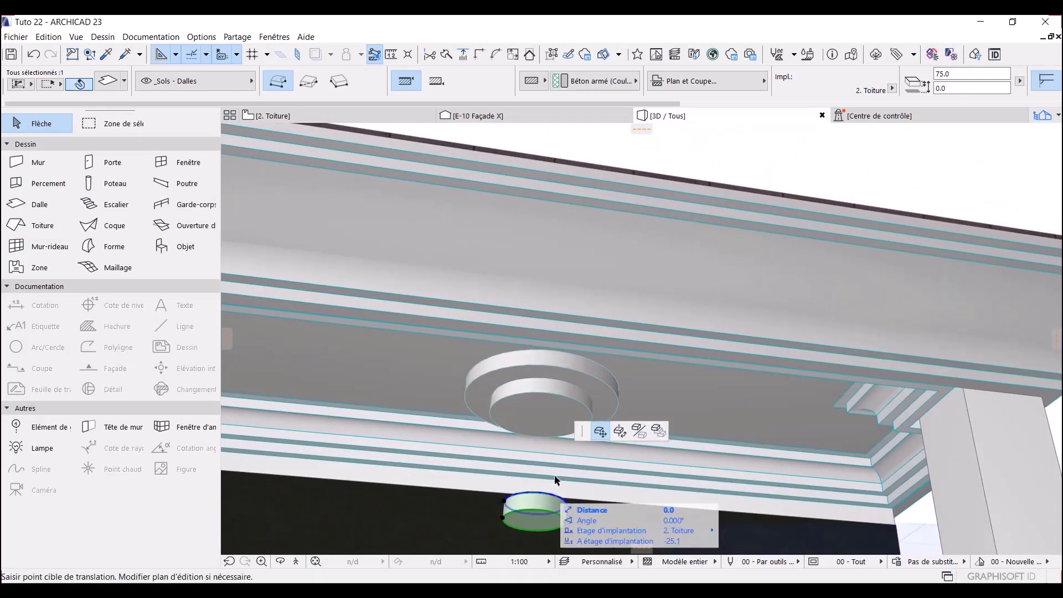
{"action": "left_click", "coordinate": [548, 407]}
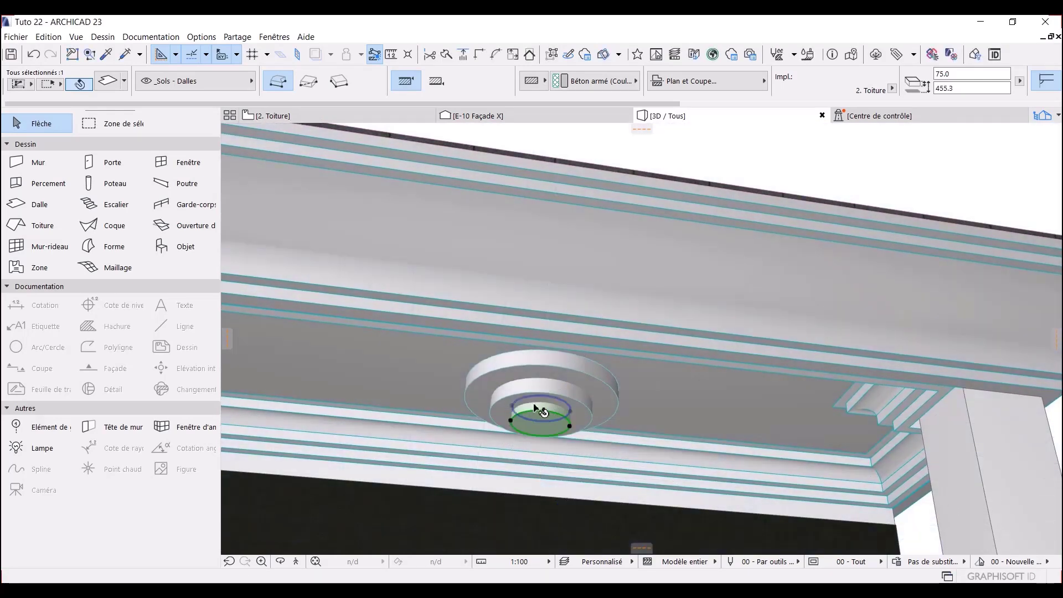
Step: Push the largest circular slab further up into the ceiling, to about 584 mm above the Toiture storey
{"action": "scroll", "coordinate": [550, 409], "scroll_direction": "up", "scroll_amount": 4}
{"action": "left_click", "coordinate": [574, 315]}
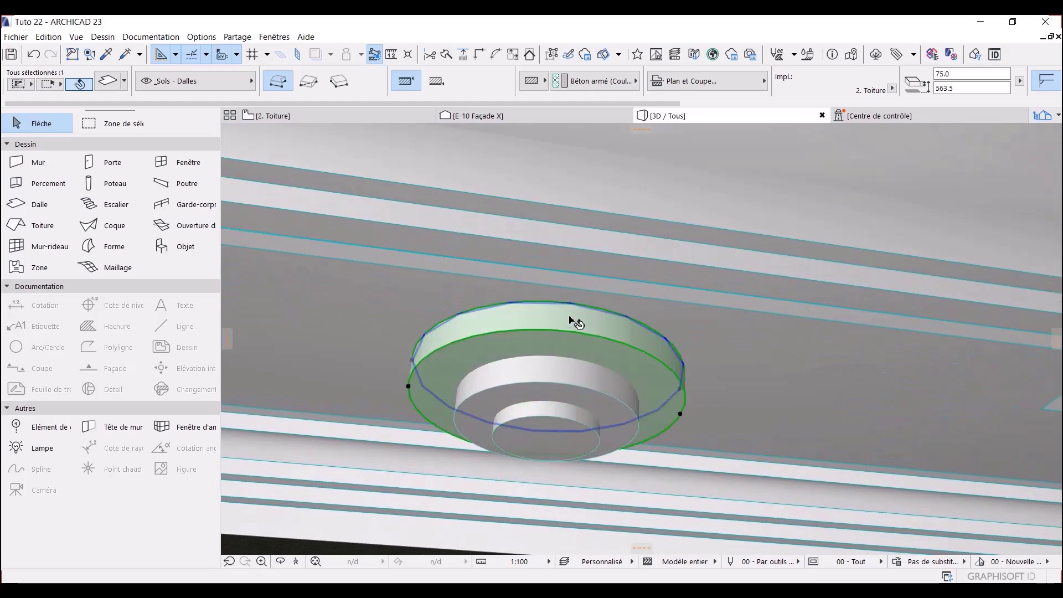
{"action": "left_click", "coordinate": [572, 313]}
{"action": "left_click", "coordinate": [572, 314]}
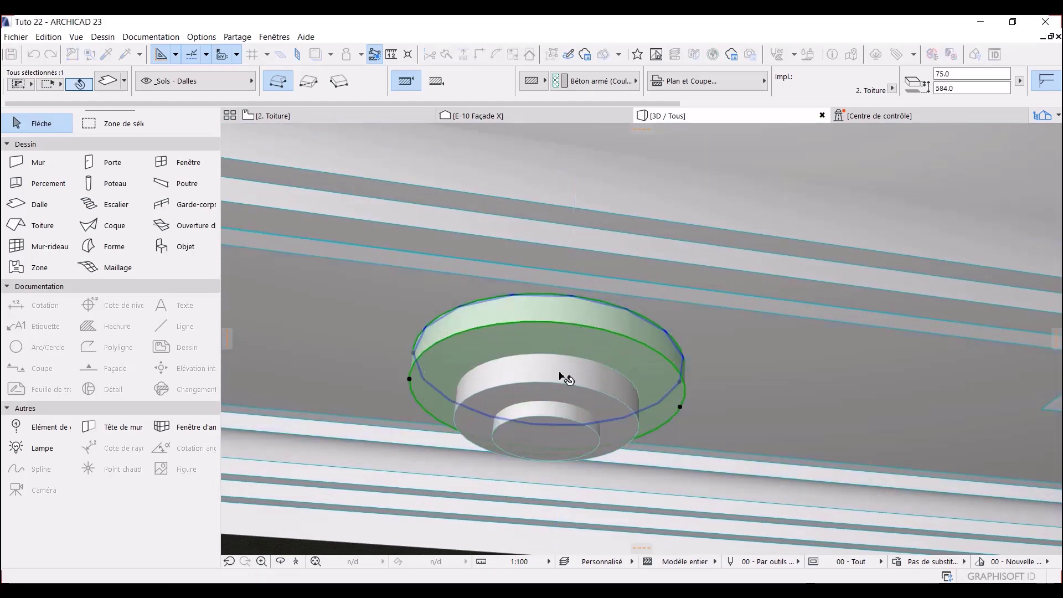
Step: Push the medium circular slab further up into the largest one, to about 534 mm above the Toiture storey
{"action": "left_click", "coordinate": [563, 375]}
{"action": "left_click", "coordinate": [562, 375]}
{"action": "left_click", "coordinate": [563, 374]}
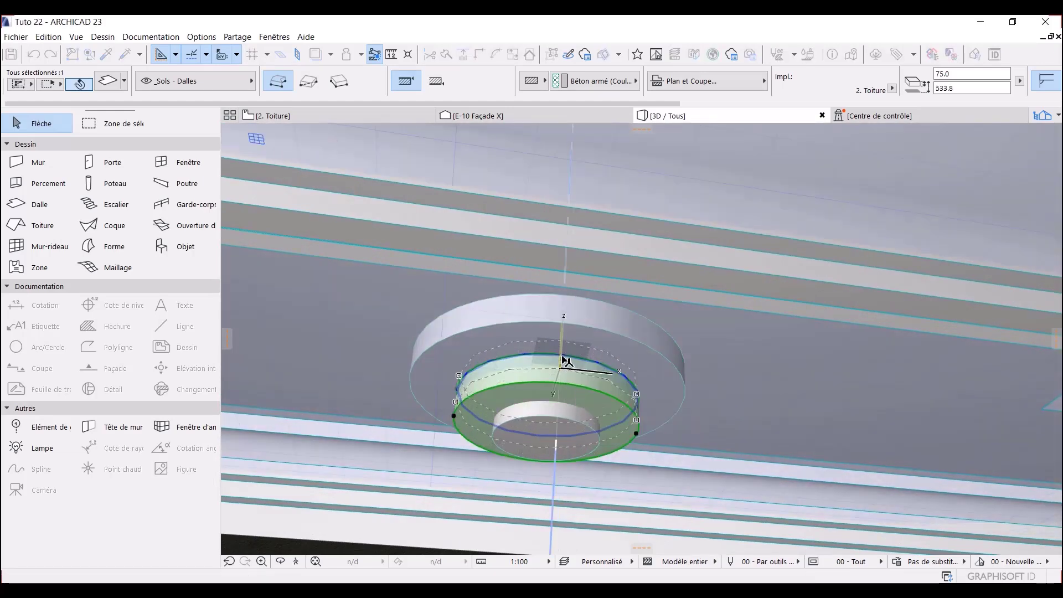
{"action": "left_click", "coordinate": [562, 360]}
Step: Push the smallest circular slab further up into the medium one, to about 502 mm above the Toiture storey, and deselect it
{"action": "left_click", "coordinate": [562, 409]}
{"action": "left_click", "coordinate": [562, 409]}
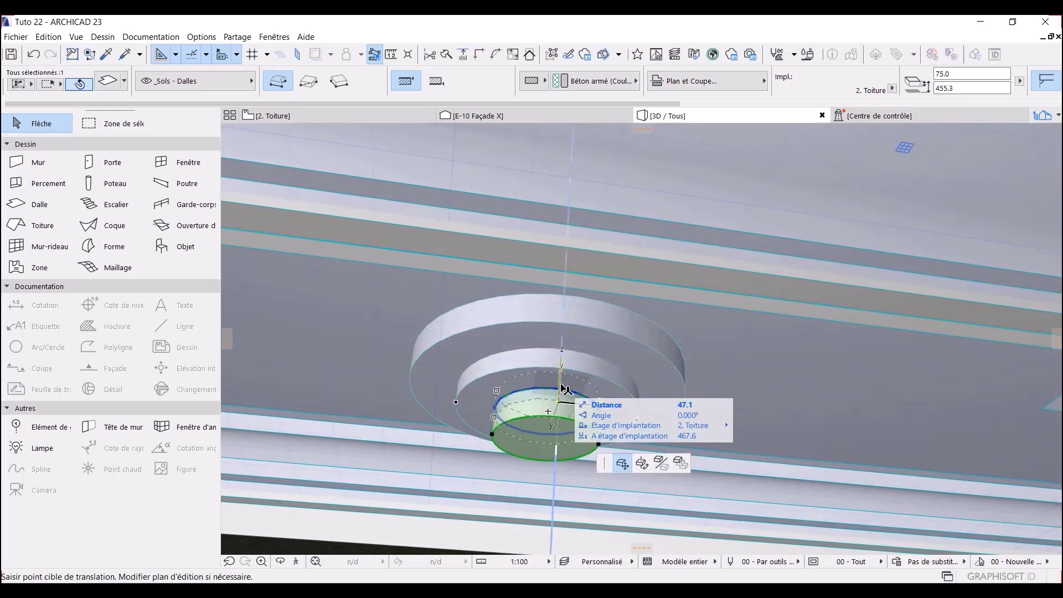
{"action": "left_click", "coordinate": [562, 370]}
{"action": "key", "text": "Escape"}
{"action": "scroll", "coordinate": [522, 349], "scroll_direction": "down", "scroll_amount": 5}
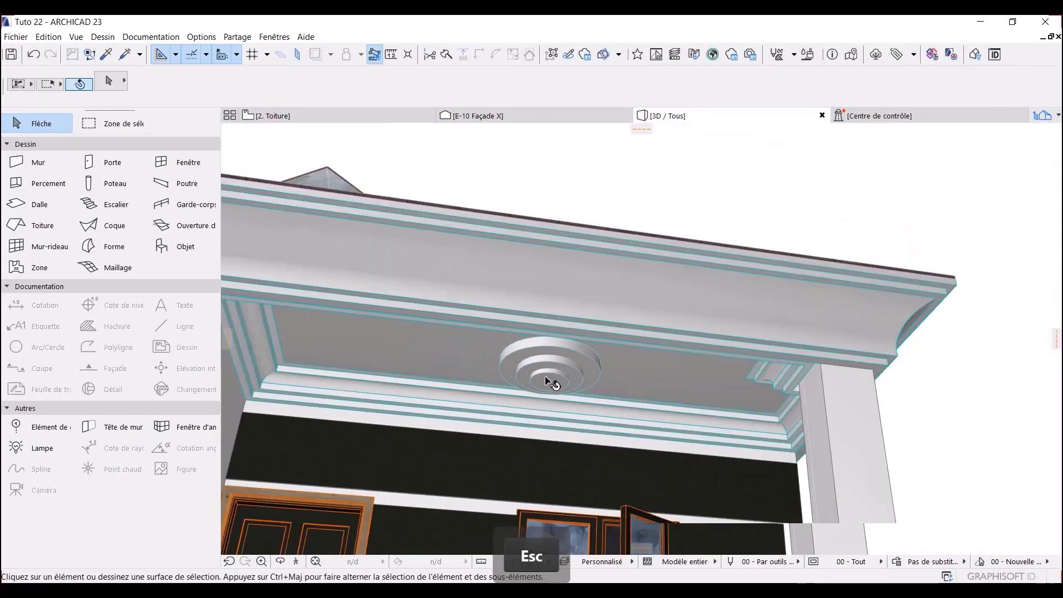
Step: Set the Lampe tool's default object to Suspension 23 from the Lampes Intérieures 23 library
{"action": "left_click", "coordinate": [40, 448]}
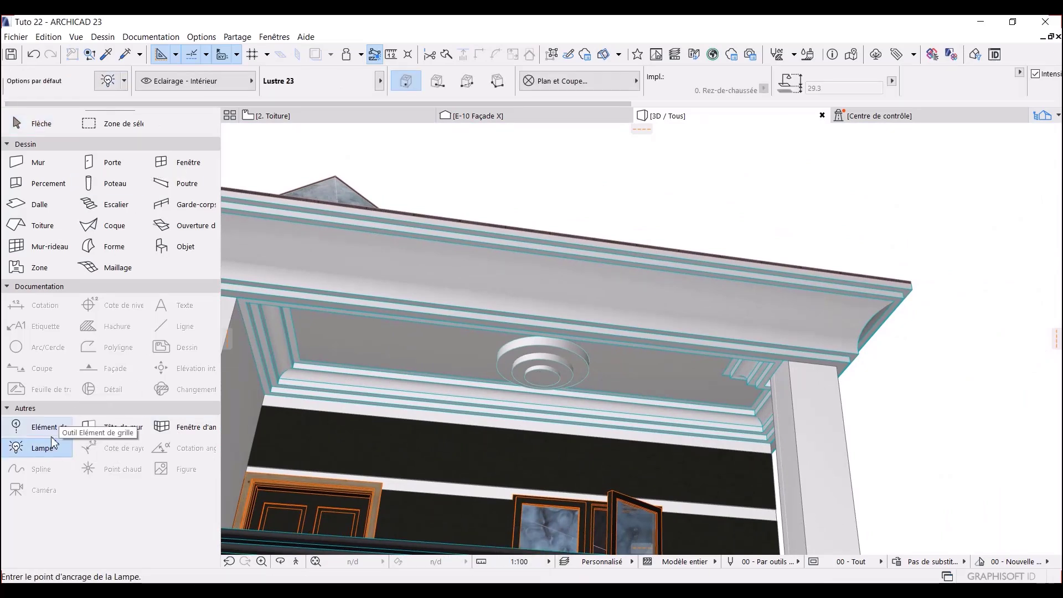
{"action": "left_click", "coordinate": [111, 81]}
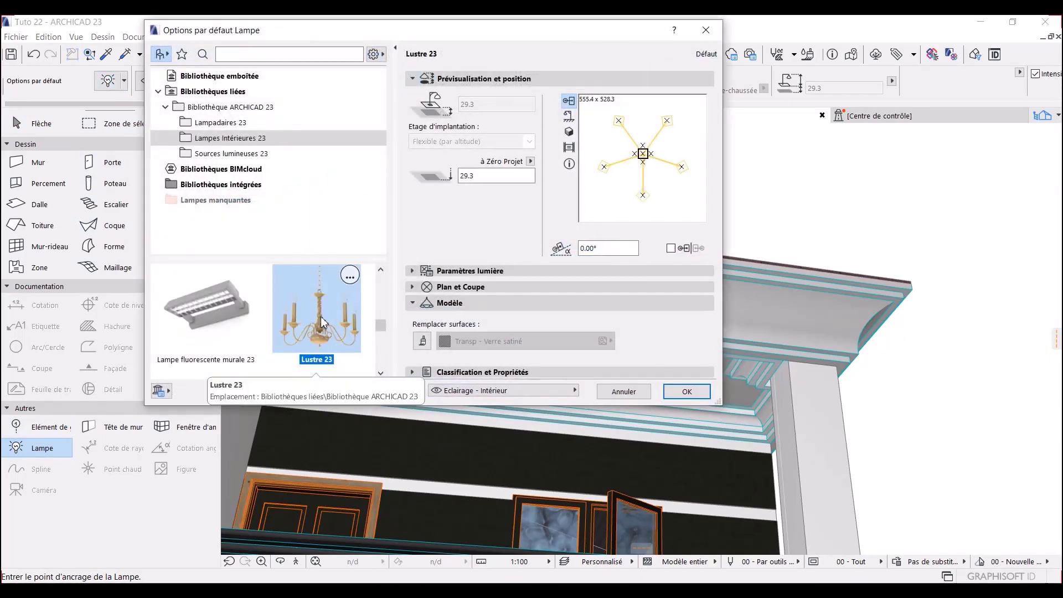
{"action": "scroll", "coordinate": [321, 326], "scroll_direction": "down", "scroll_amount": 5}
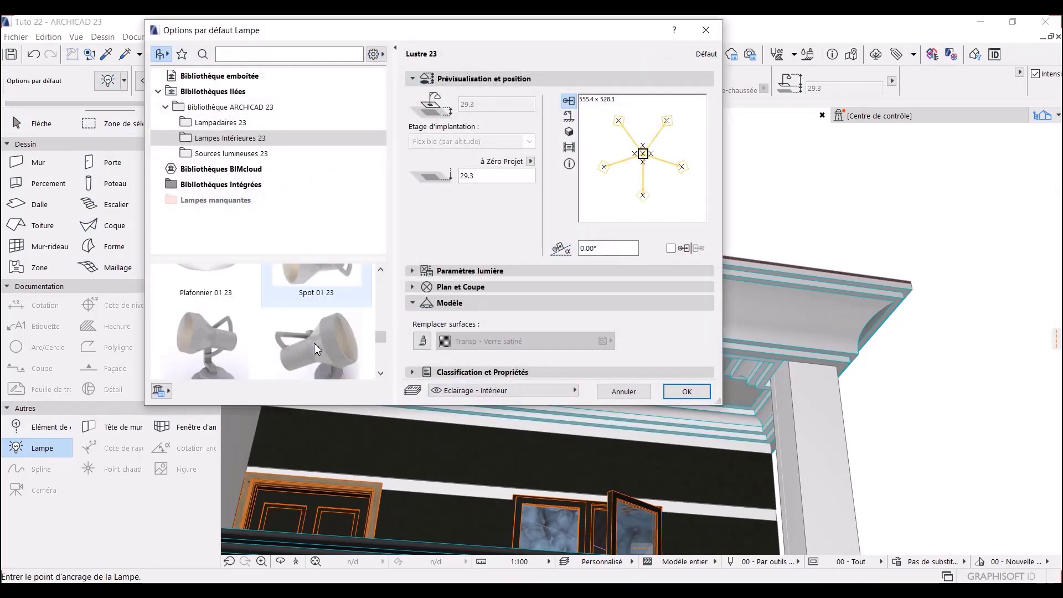
{"action": "scroll", "coordinate": [313, 349], "scroll_direction": "up", "scroll_amount": 3}
{"action": "left_click", "coordinate": [320, 322]}
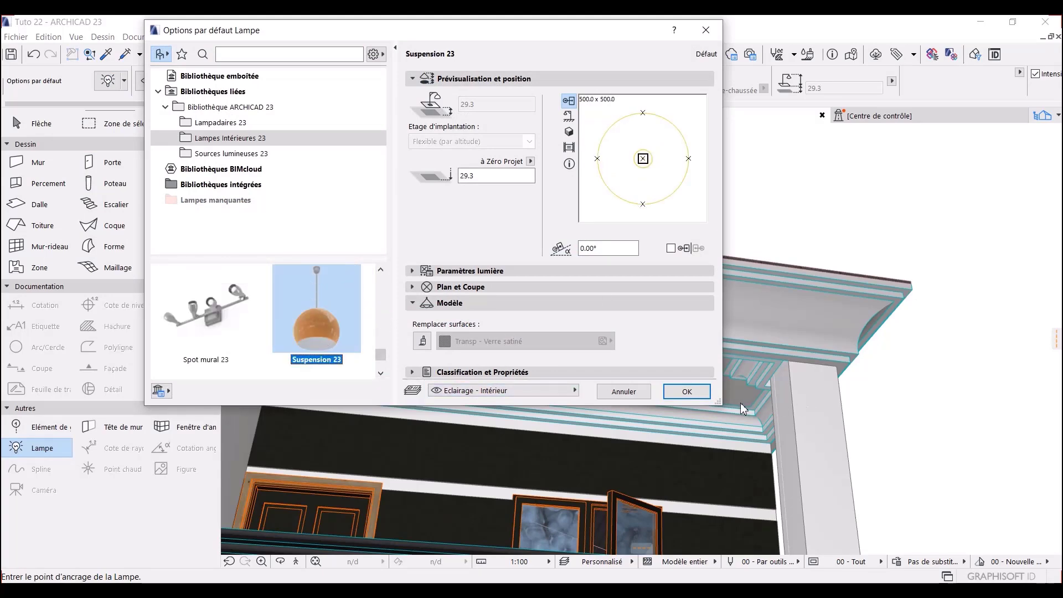
{"action": "left_click", "coordinate": [687, 391]}
Step: Place the Suspension 23 lamp on the stepped ceiling ornament and move it up to the middle of the smallest disc
{"action": "scroll", "coordinate": [541, 377], "scroll_direction": "up", "scroll_amount": 2}
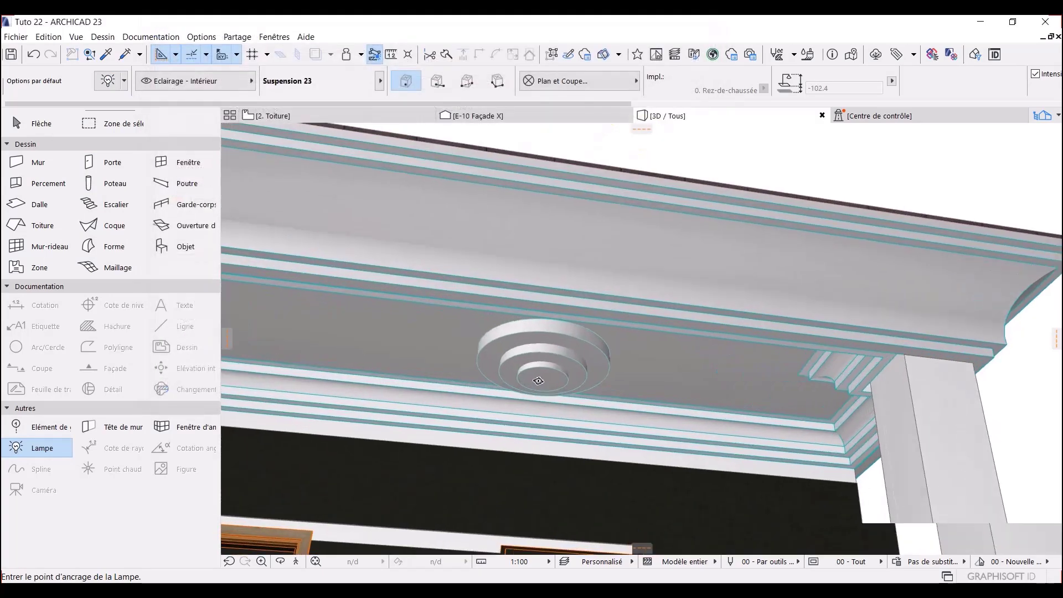
{"action": "left_click", "coordinate": [545, 365]}
{"action": "key", "text": "Escape"}
{"action": "scroll", "coordinate": [562, 383], "scroll_direction": "up", "scroll_amount": 2}
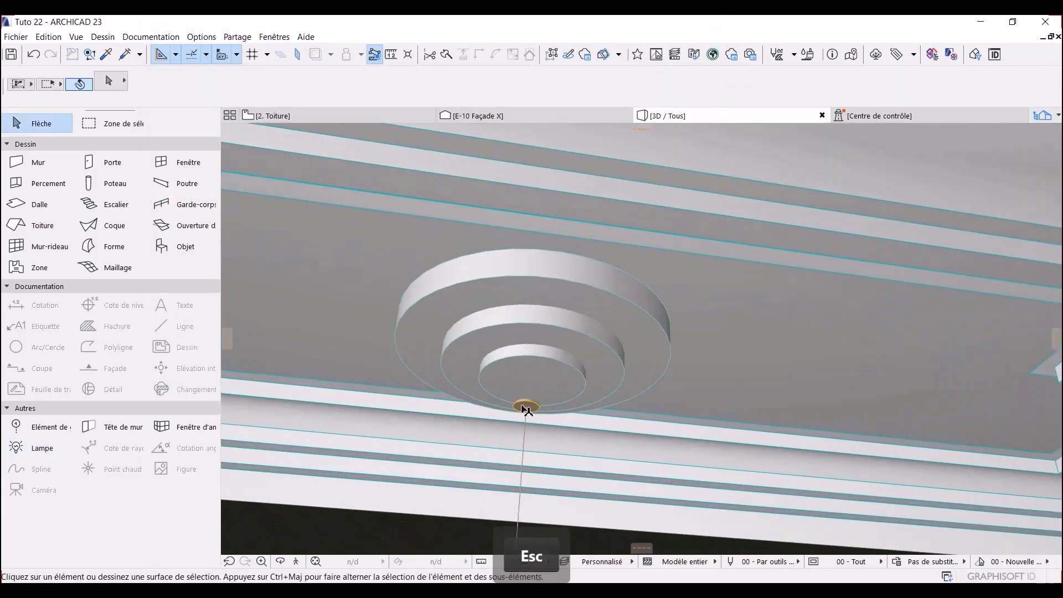
{"action": "left_click", "coordinate": [526, 410]}
{"action": "left_click", "coordinate": [526, 410]}
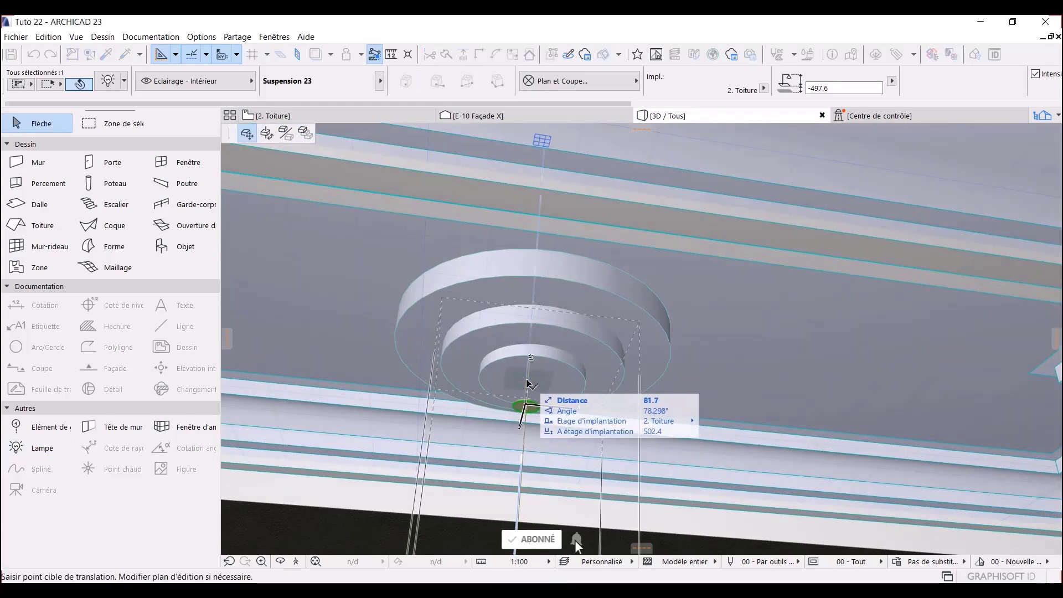
{"action": "left_click", "coordinate": [527, 381]}
{"action": "scroll", "coordinate": [546, 383], "scroll_direction": "down", "scroll_amount": 5}
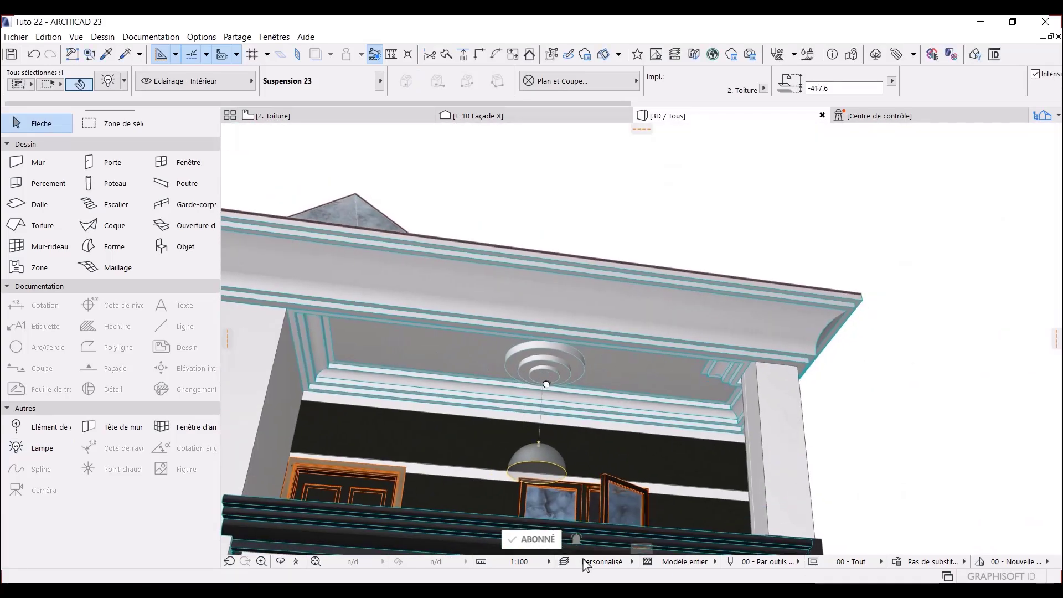
{"action": "key", "text": "Escape"}
Step: Override the edge surface of all three circular slabs with Peinture - Noir, keeping their other surfaces Paint - Titanium White
{"action": "scroll", "coordinate": [608, 316], "scroll_direction": "up", "scroll_amount": 8}
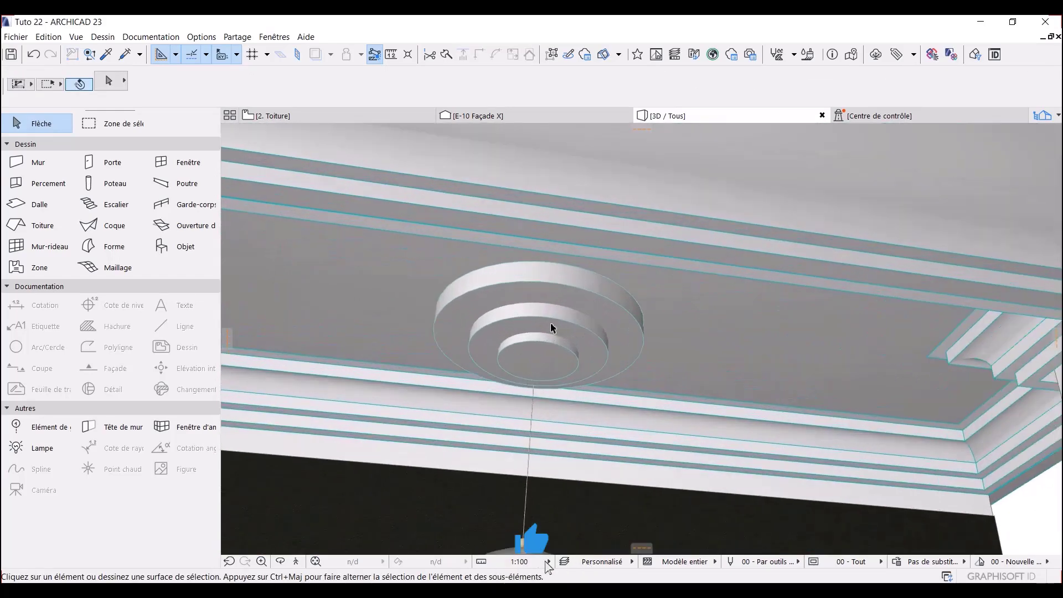
{"action": "left_click", "coordinate": [546, 353]}
{"action": "key", "text": "shift"}
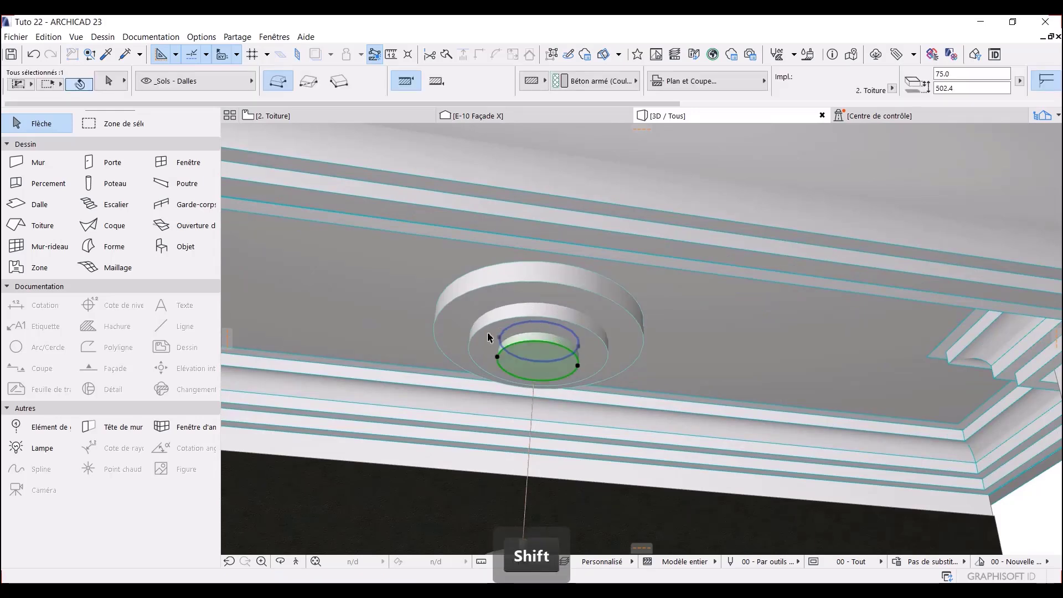
{"action": "left_click", "coordinate": [512, 294], "text": "shift"}
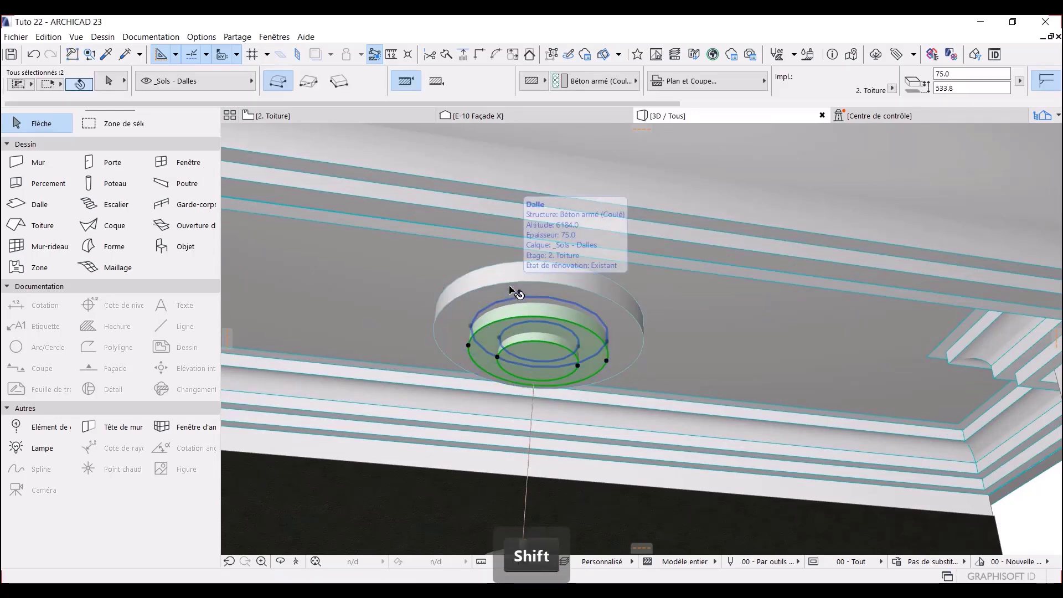
{"action": "left_click", "coordinate": [510, 287], "text": "shift"}
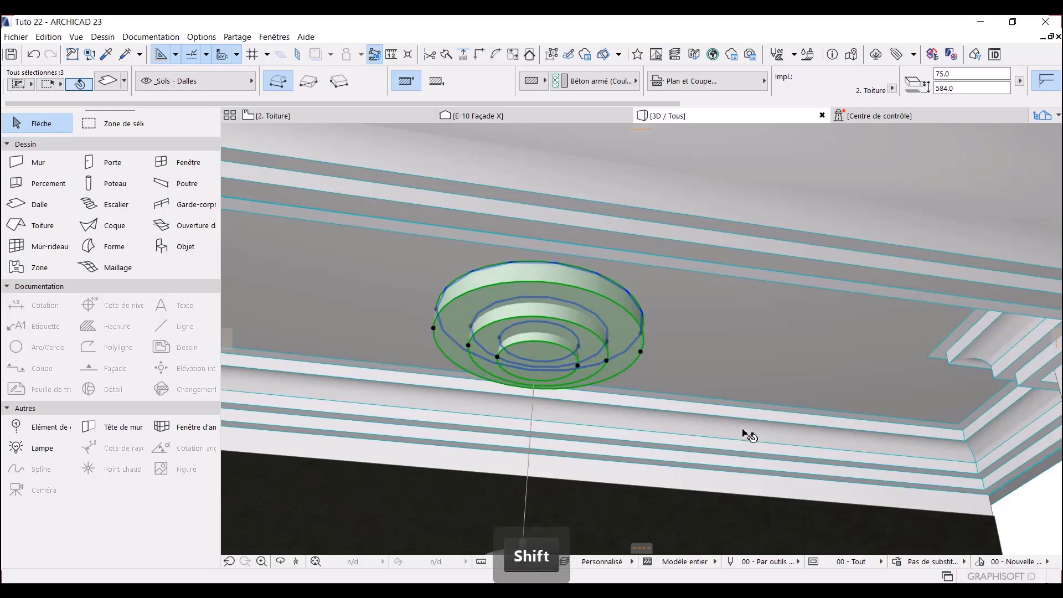
{"action": "key", "text": "ctrl+t"}
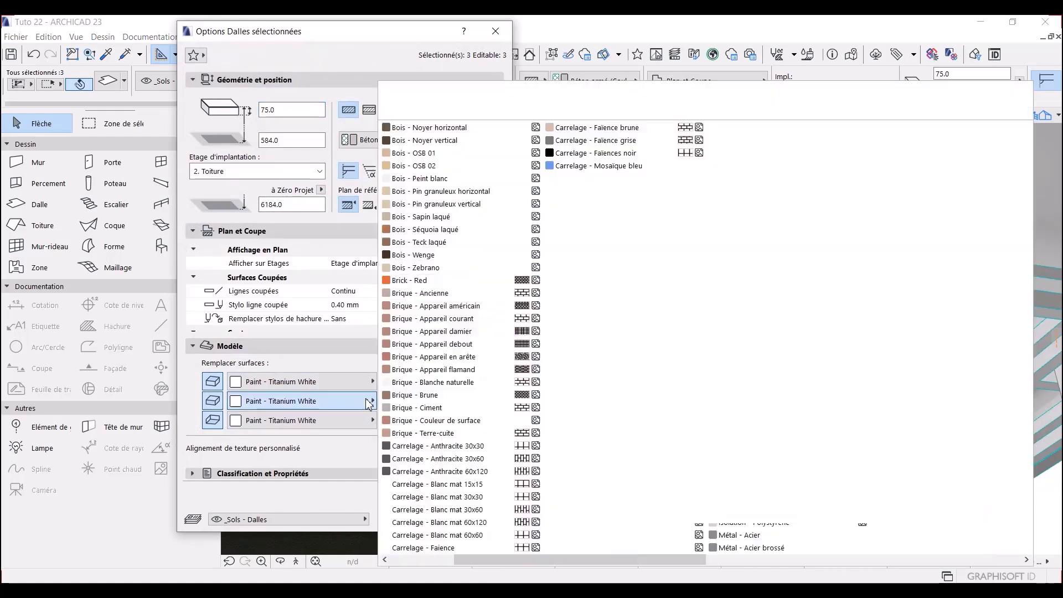
{"action": "left_click", "coordinate": [366, 401]}
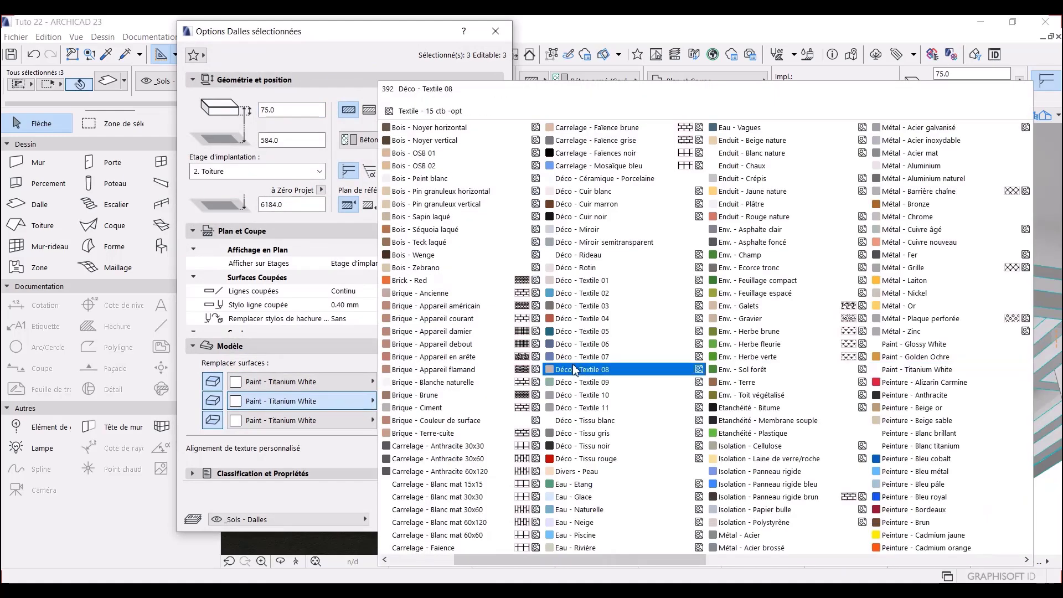
{"action": "left_click", "coordinate": [438, 216]}
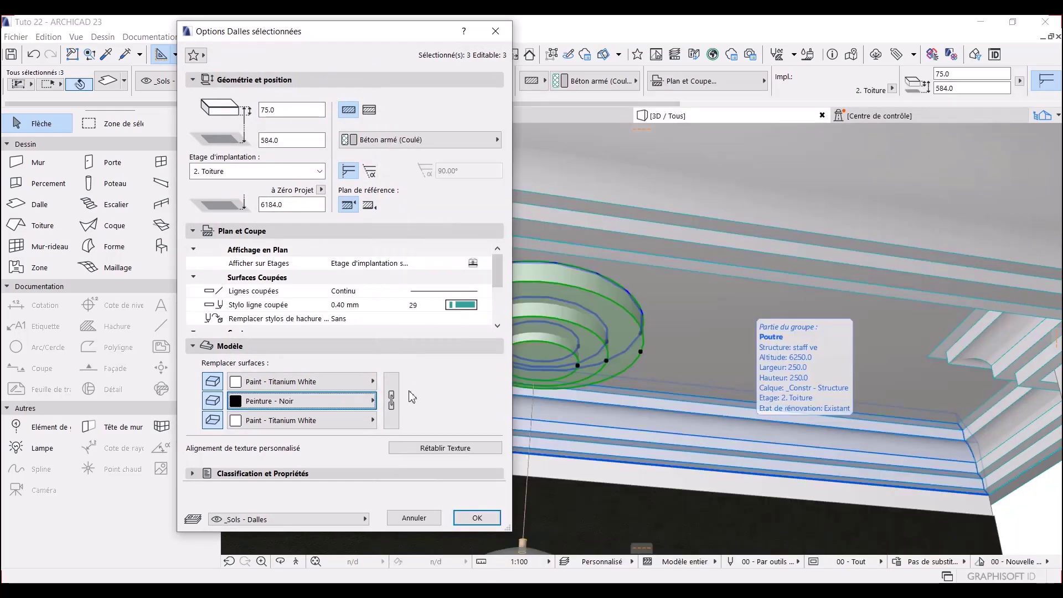
{"action": "left_click", "coordinate": [477, 518]}
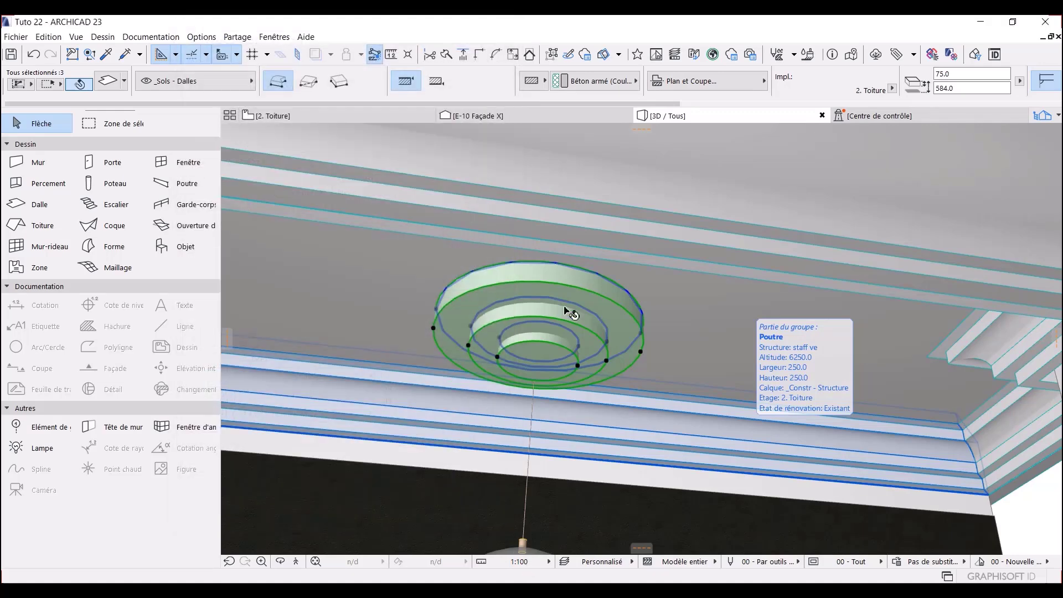
{"action": "key", "text": "Escape"}
{"action": "scroll", "coordinate": [585, 327], "scroll_direction": "down", "scroll_amount": 2}
{"action": "middle_click_drag", "start_coordinate": [583, 339], "coordinate": [624, 300]}
{"action": "middle_click_drag", "start_coordinate": [623, 343], "coordinate": [612, 338], "text": "shift"}
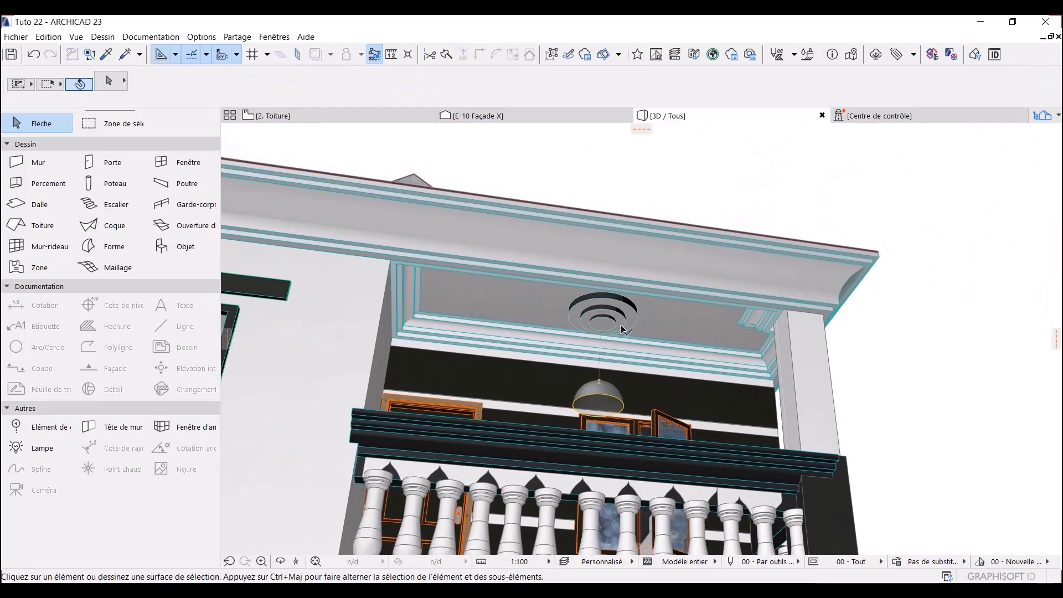
{"action": "scroll", "coordinate": [679, 409], "scroll_direction": "up", "scroll_amount": 2}
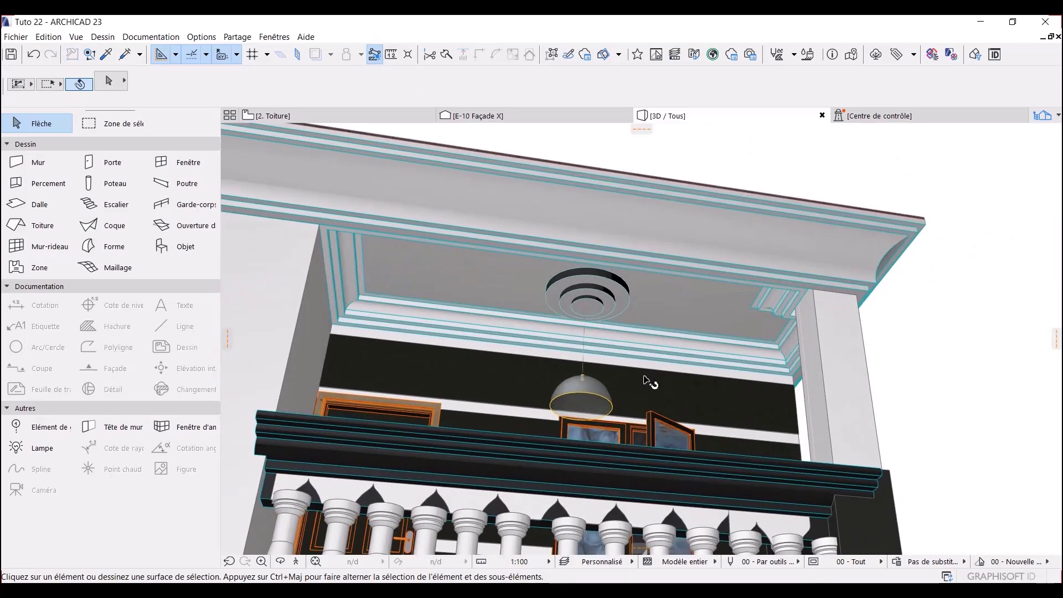